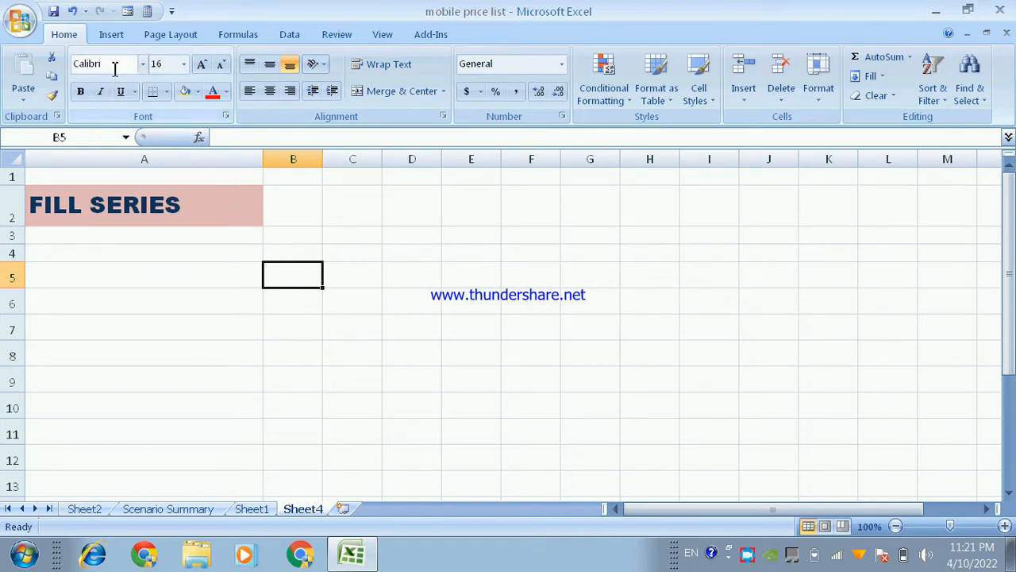
{"action": "left_click", "coordinate": [871, 78]}
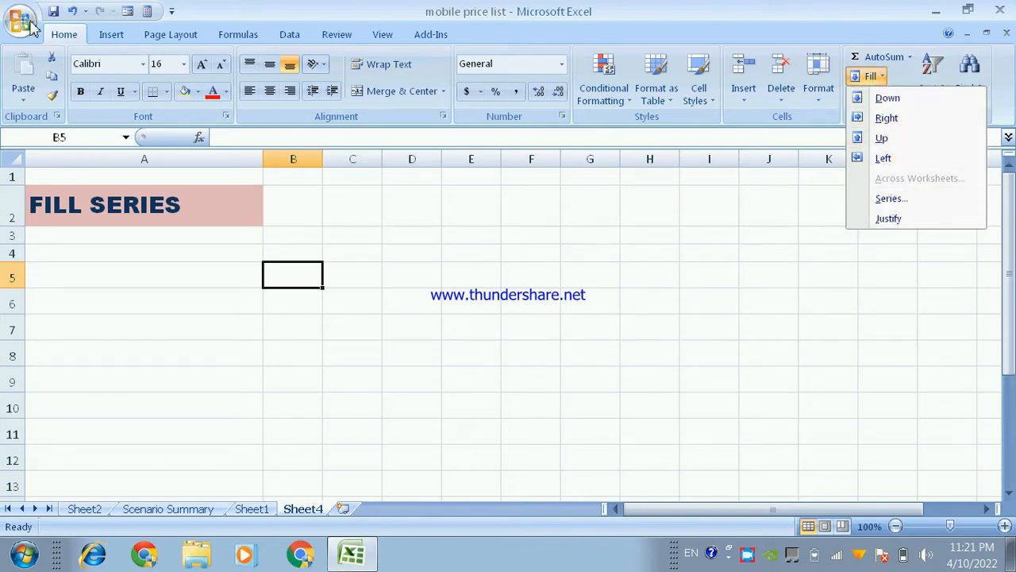
{"action": "left_click", "coordinate": [57, 36]}
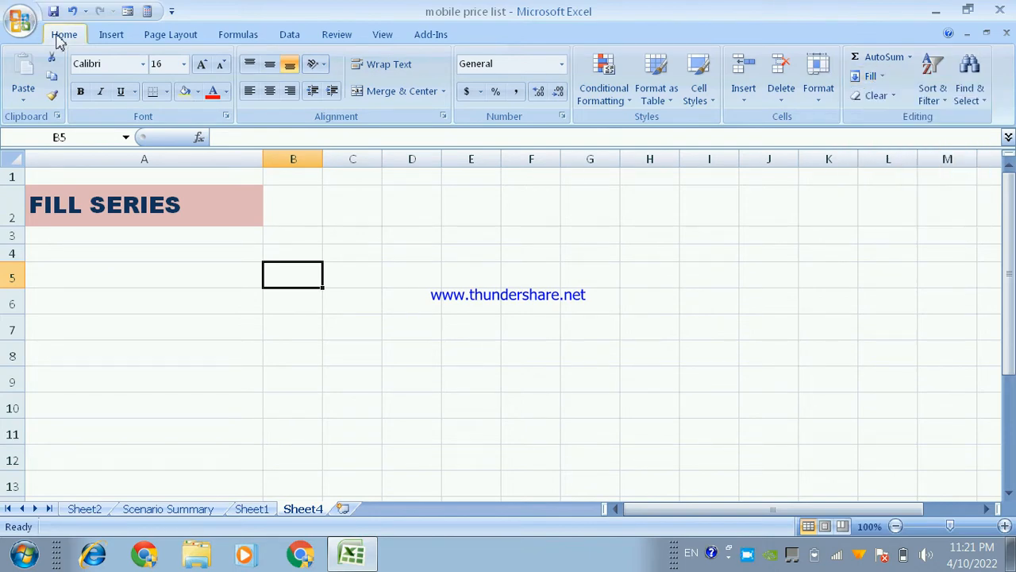
{"action": "left_click", "coordinate": [872, 76]}
{"action": "left_click", "coordinate": [891, 198]}
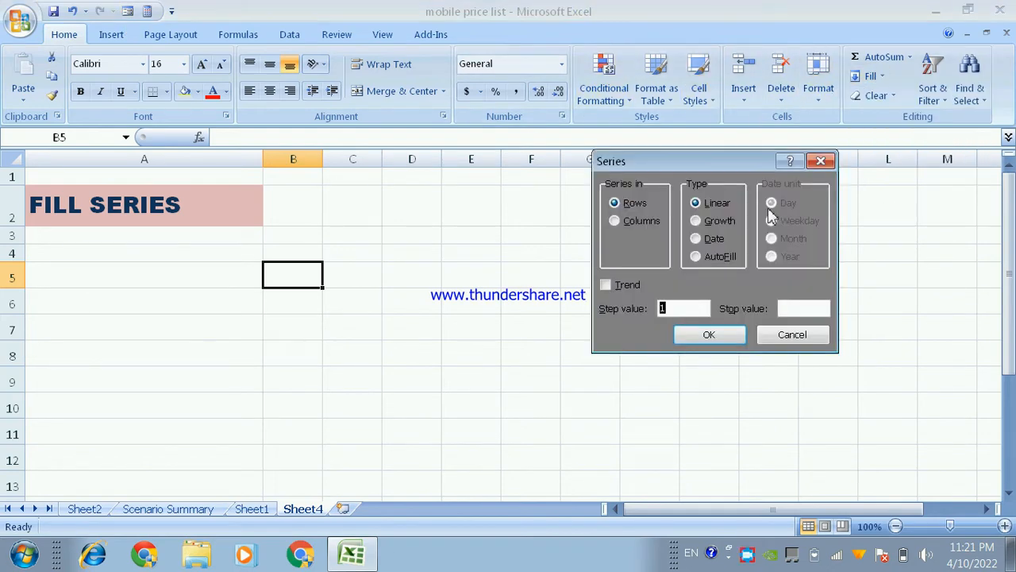
{"action": "left_click_drag", "start_coordinate": [669, 162], "coordinate": [486, 180]}
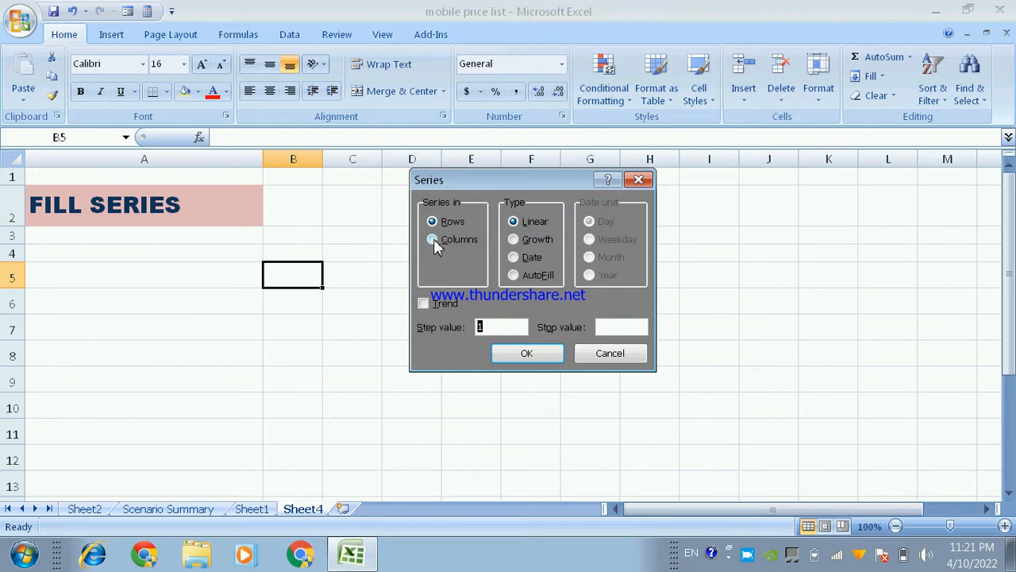
{"action": "left_click", "coordinate": [617, 358]}
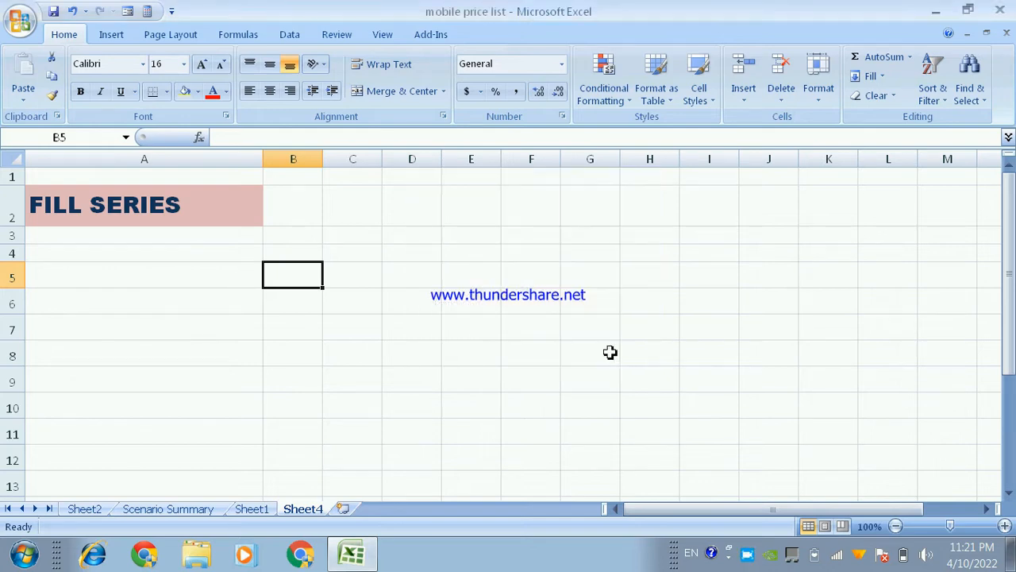
Enter 2 in cell B5 as the series' starting value and select that cell again
{"action": "type", "text": "2"}
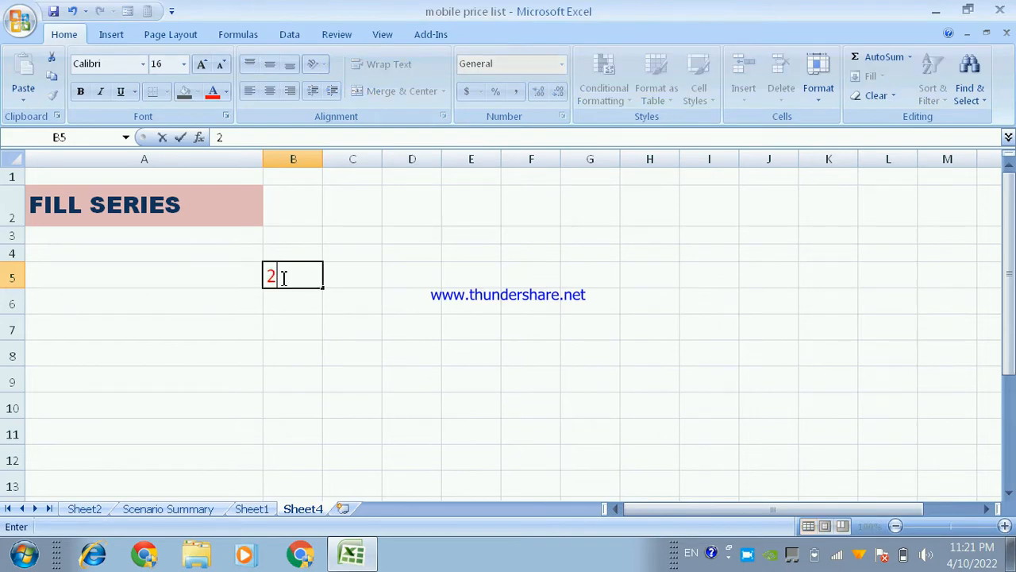
{"action": "key", "text": "Return"}
{"action": "left_click", "coordinate": [282, 277]}
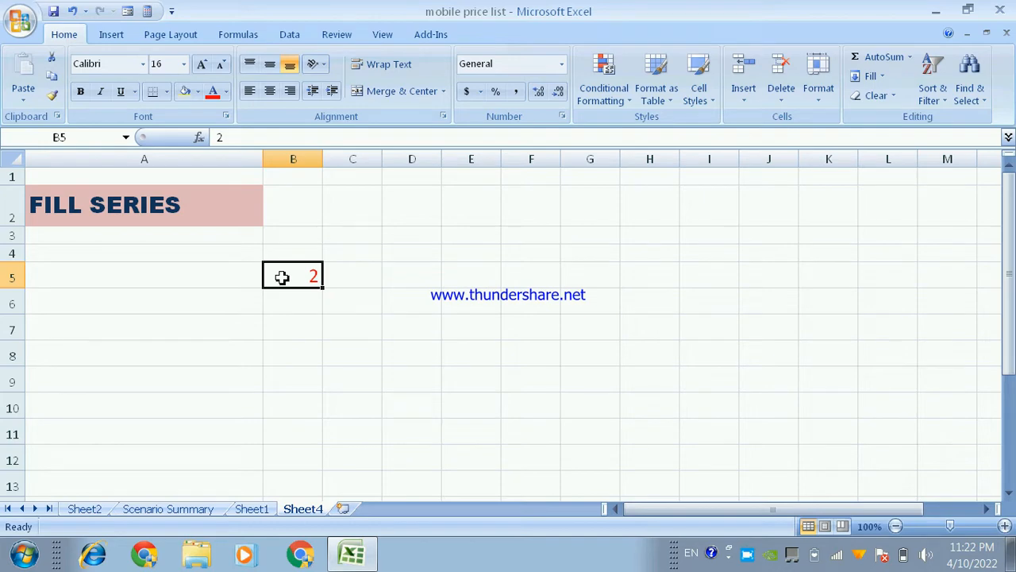
Fill a linear series down column B from B5 with a step value of 2 and a stop value of 30
{"action": "left_click", "coordinate": [867, 76]}
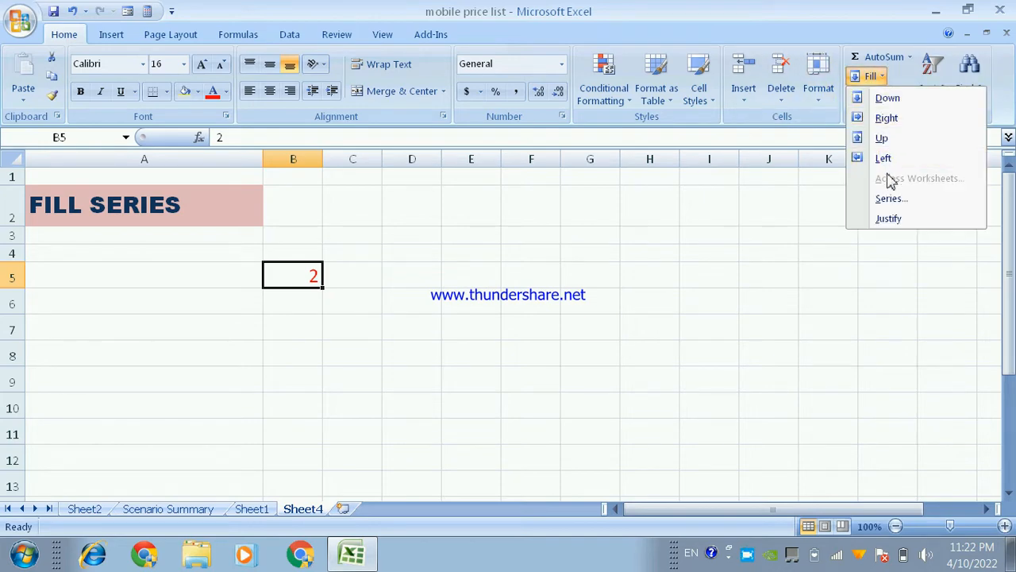
{"action": "left_click", "coordinate": [891, 198]}
{"action": "left_click_drag", "start_coordinate": [533, 188], "coordinate": [598, 145]}
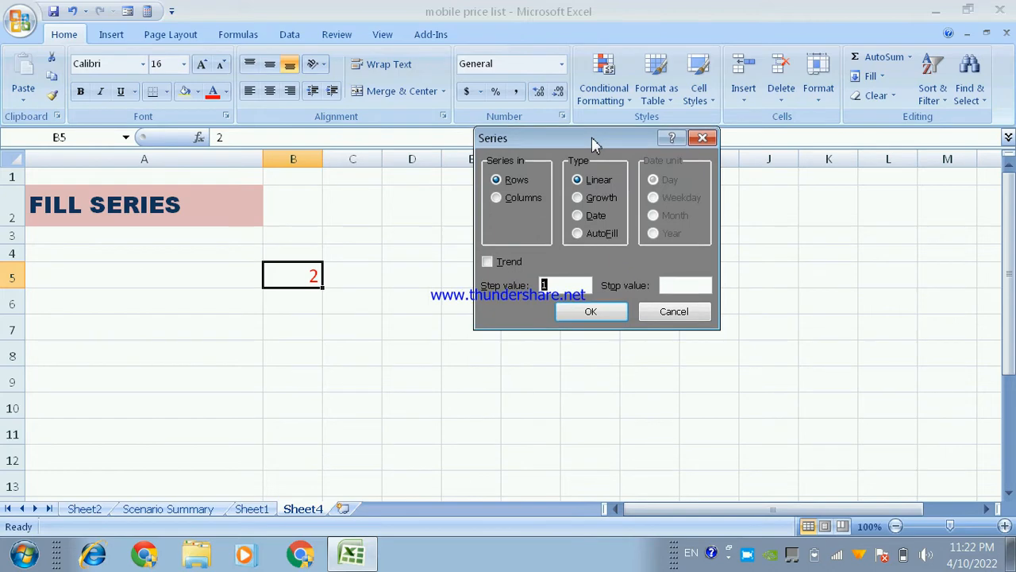
{"action": "left_click", "coordinate": [496, 199]}
{"action": "left_click", "coordinate": [549, 285]}
{"action": "key", "text": "BackSpace"}
{"action": "type", "text": "2"}
{"action": "left_click", "coordinate": [685, 286]}
{"action": "type", "text": "30"}
{"action": "left_click", "coordinate": [602, 318]}
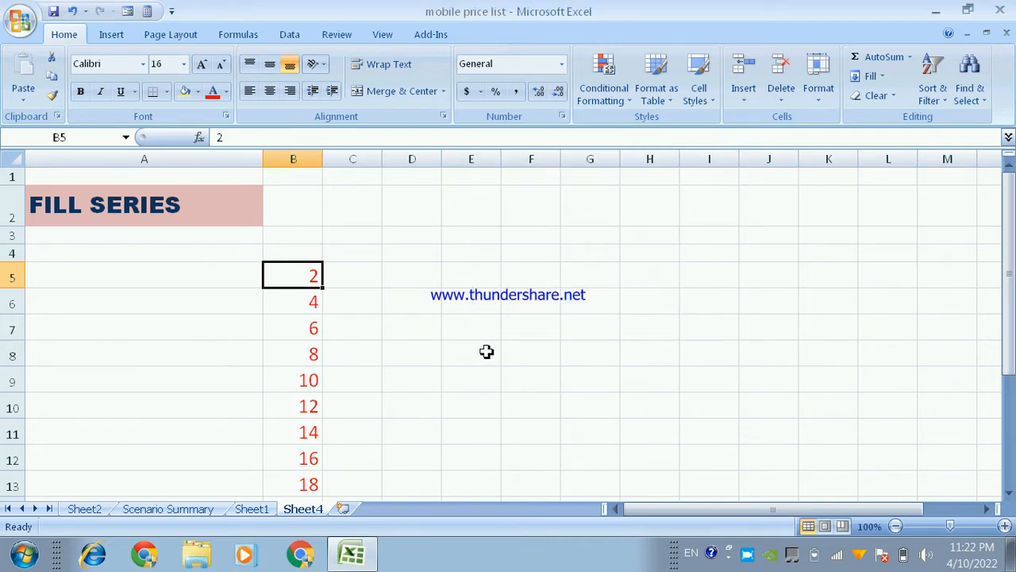
Enter 1 in cell A5 as the starting value for a series in column A
{"action": "scroll", "coordinate": [486, 351], "scroll_direction": "down", "scroll_amount": 4}
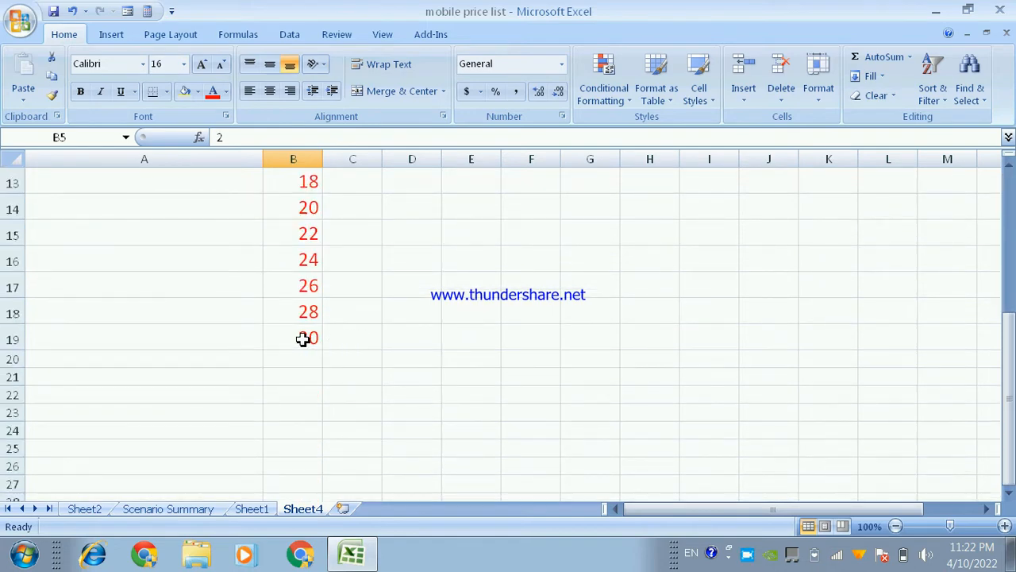
{"action": "scroll", "coordinate": [348, 338], "scroll_direction": "up", "scroll_amount": 3}
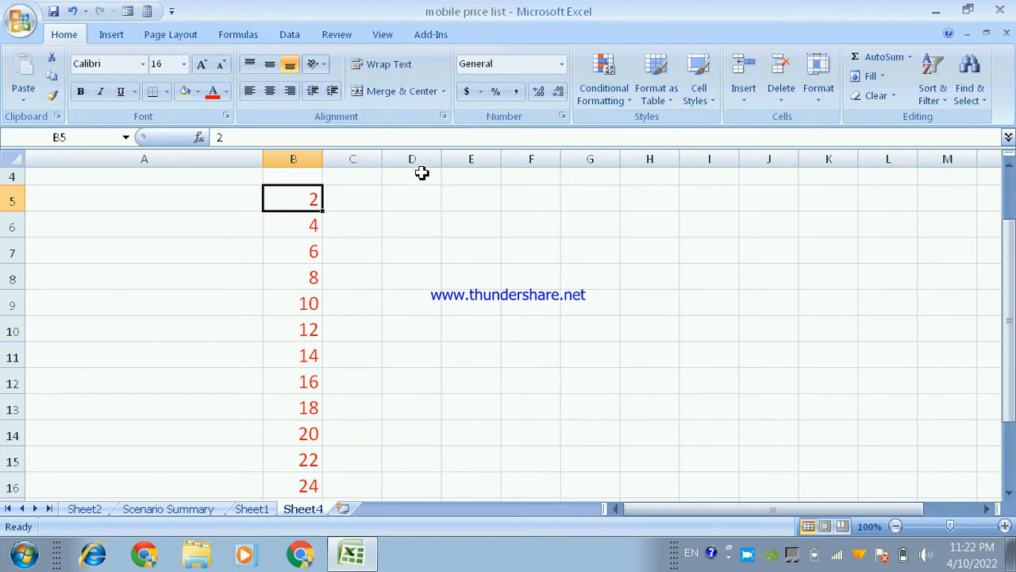
{"action": "scroll", "coordinate": [295, 318], "scroll_direction": "down", "scroll_amount": 1}
{"action": "scroll", "coordinate": [294, 318], "scroll_direction": "up", "scroll_amount": 2}
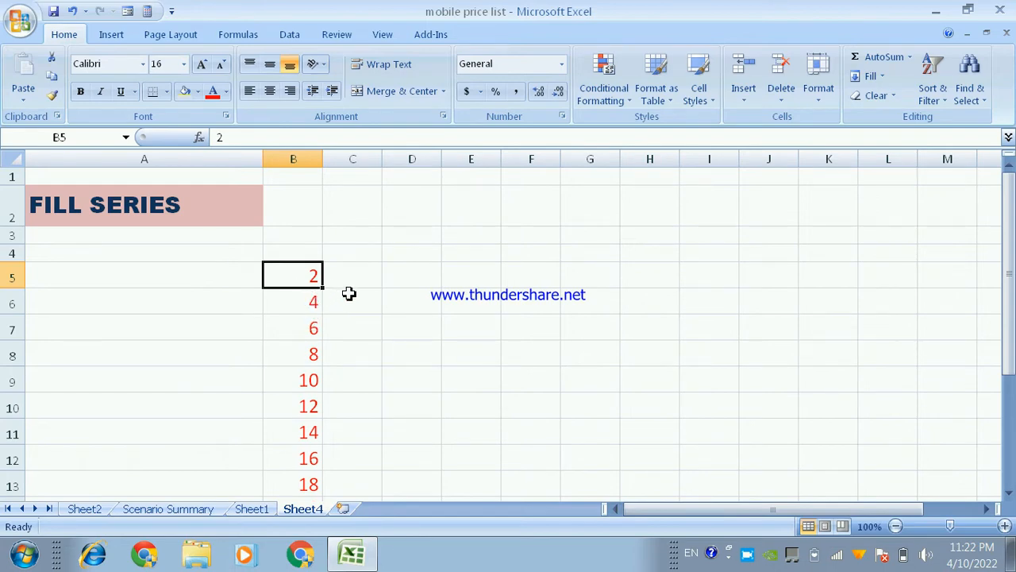
{"action": "left_click", "coordinate": [240, 285]}
{"action": "type", "text": "1"}
{"action": "key", "text": "Return"}
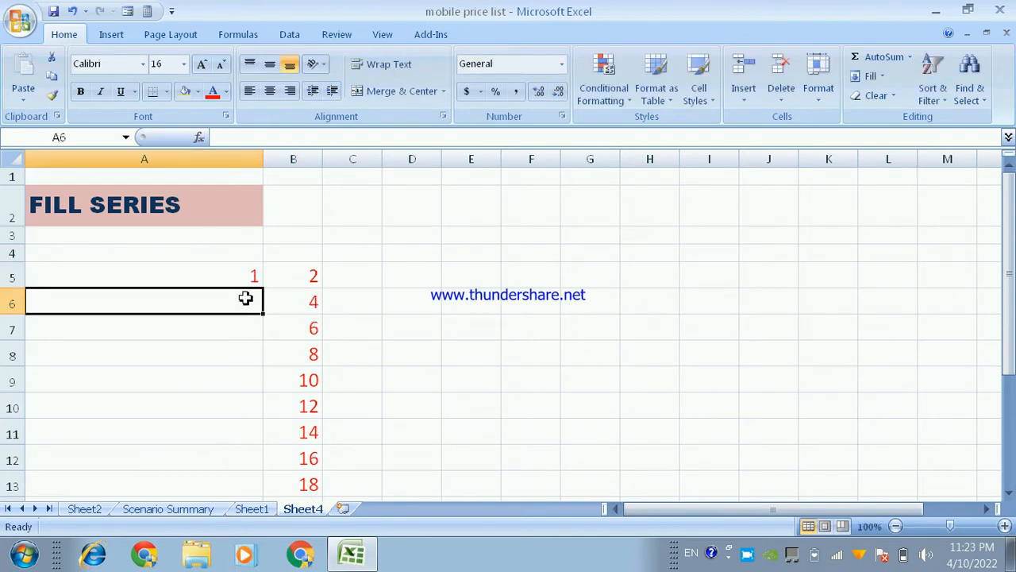
Fill a linear series down column A from A5 with a step value of 1 and a stop value of 30
{"action": "left_click", "coordinate": [238, 281]}
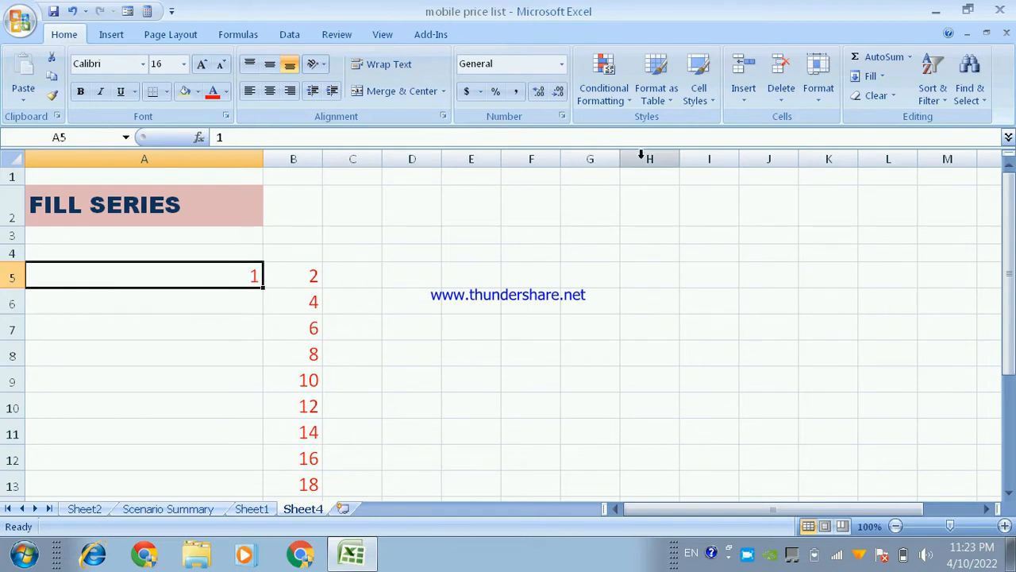
{"action": "left_click", "coordinate": [872, 77]}
{"action": "left_click", "coordinate": [890, 199]}
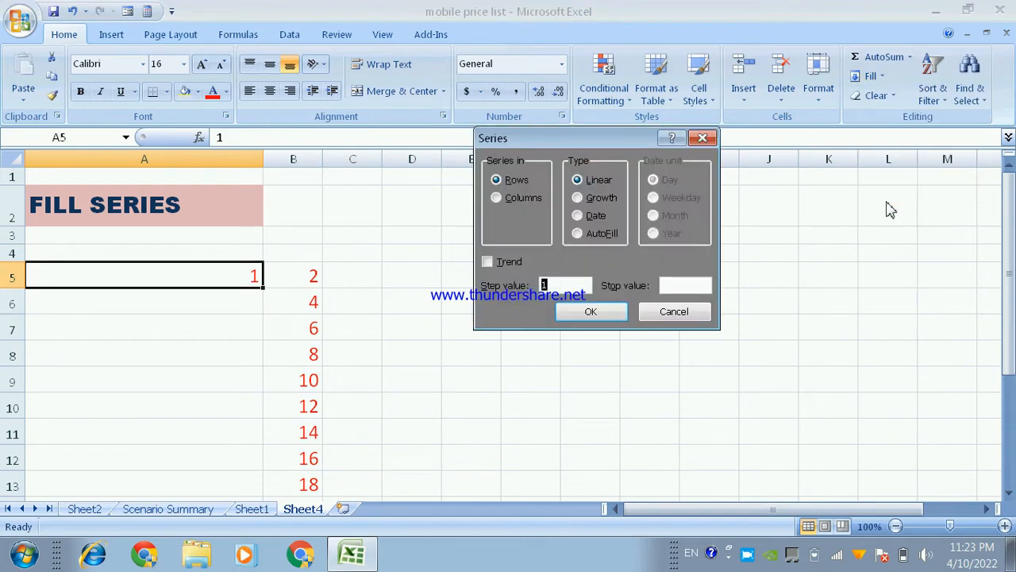
{"action": "left_click", "coordinate": [498, 197]}
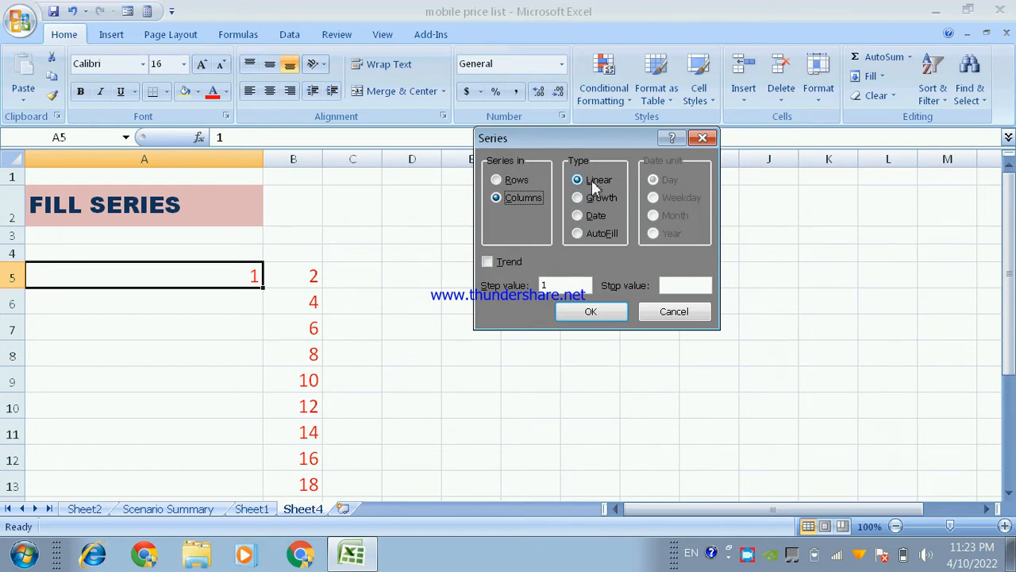
{"action": "left_click", "coordinate": [683, 286]}
{"action": "type", "text": "30"}
{"action": "left_click", "coordinate": [591, 312]}
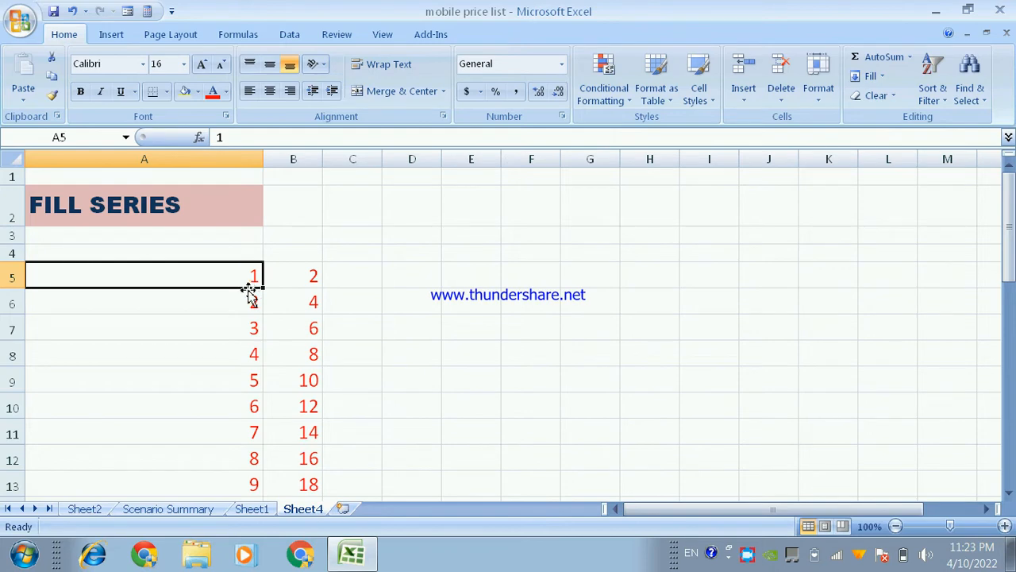
Enter 2 in cell C5 as the starting value for a series in column C
{"action": "left_click", "coordinate": [300, 275]}
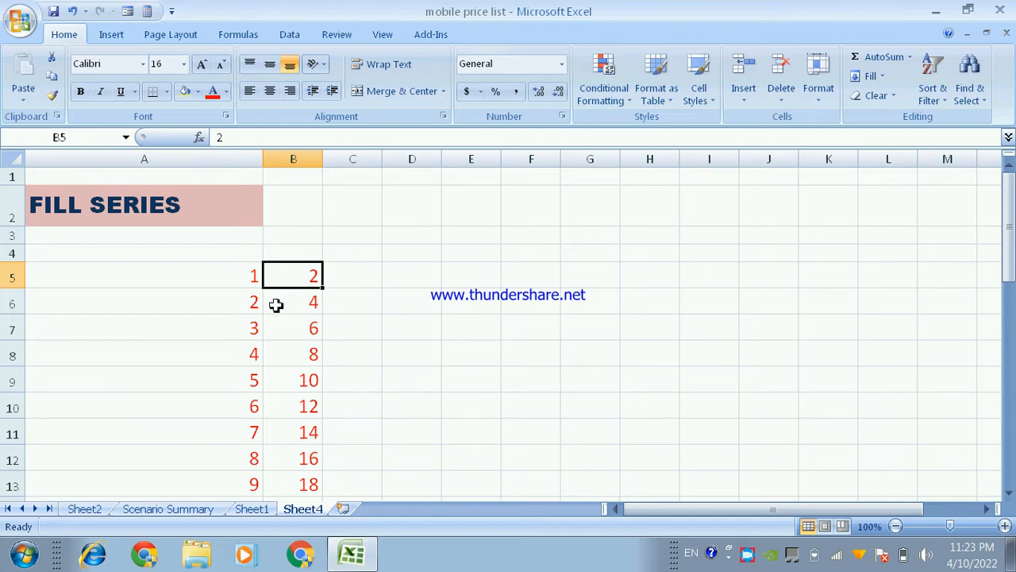
{"action": "scroll", "coordinate": [223, 285], "scroll_direction": "down", "scroll_amount": 8}
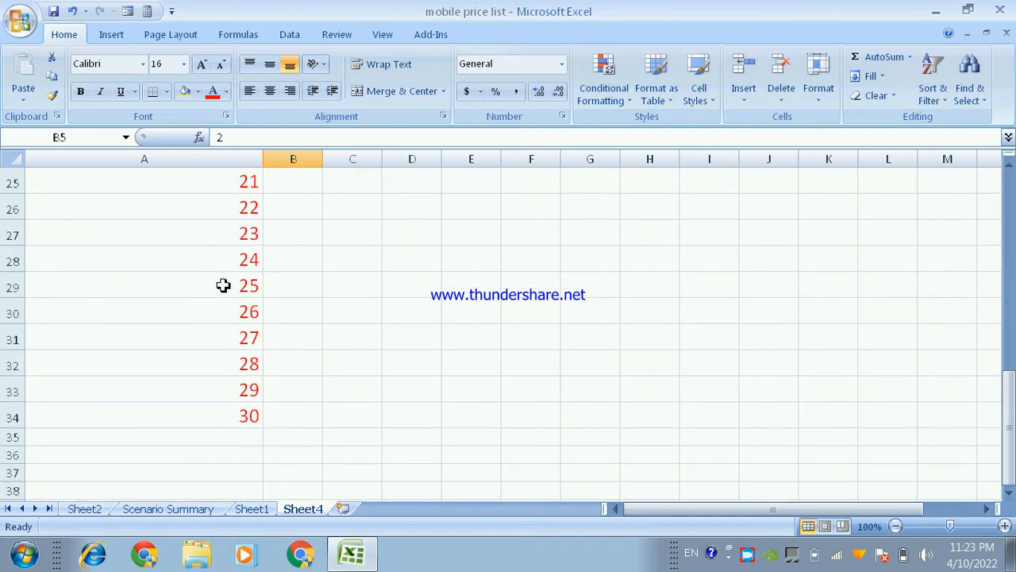
{"action": "scroll", "coordinate": [223, 286], "scroll_direction": "up", "scroll_amount": 5}
{"action": "scroll", "coordinate": [223, 285], "scroll_direction": "down", "scroll_amount": 4}
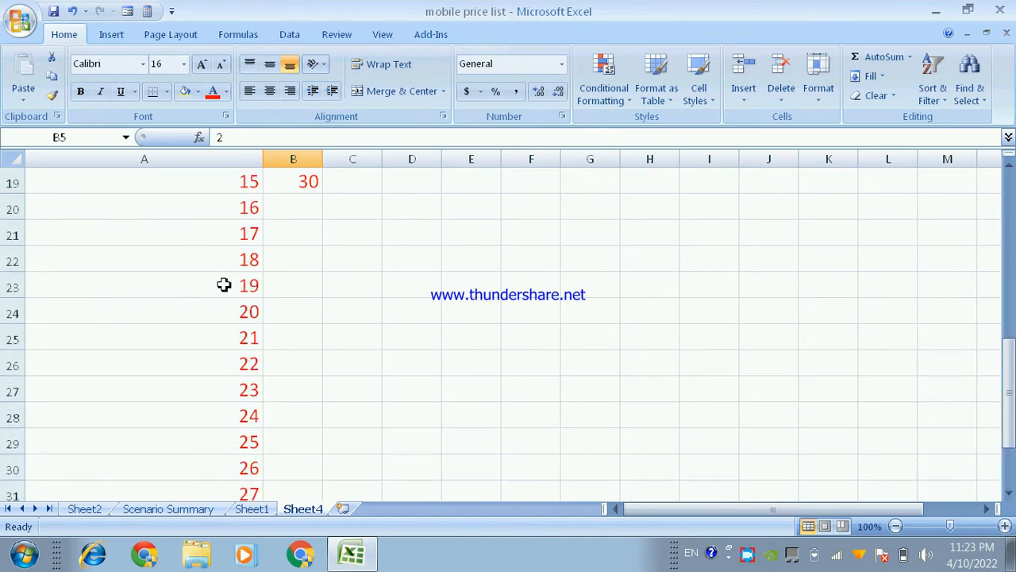
{"action": "scroll", "coordinate": [224, 285], "scroll_direction": "up", "scroll_amount": 3}
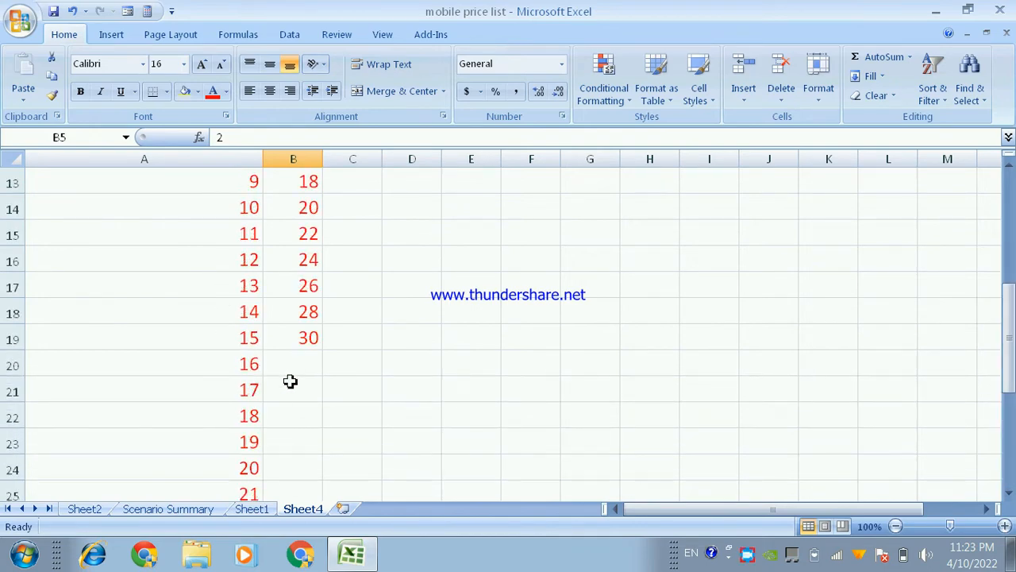
{"action": "scroll", "coordinate": [306, 351], "scroll_direction": "up", "scroll_amount": 4}
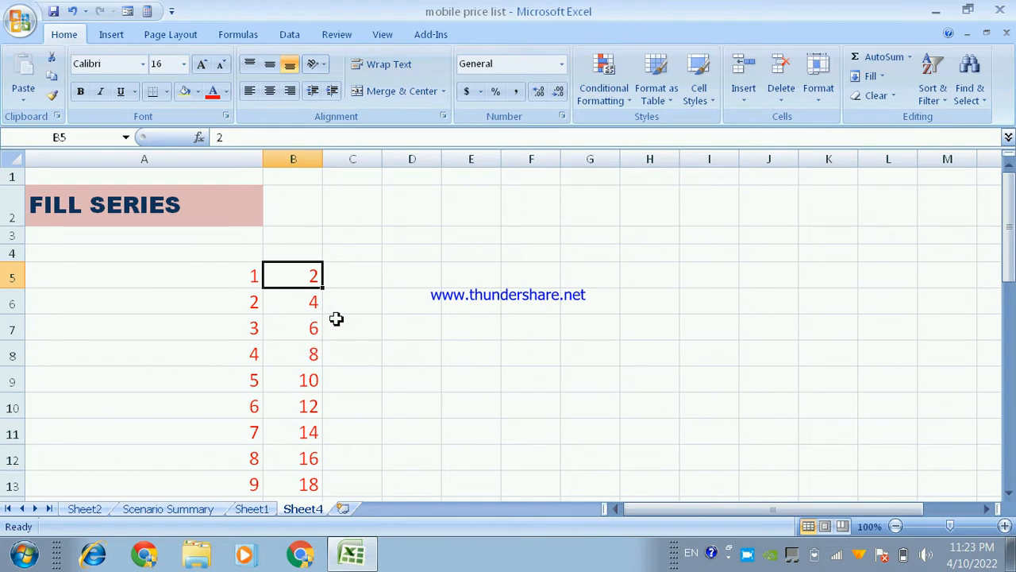
{"action": "left_click", "coordinate": [348, 285]}
{"action": "type", "text": "2"}
{"action": "key", "text": "Return"}
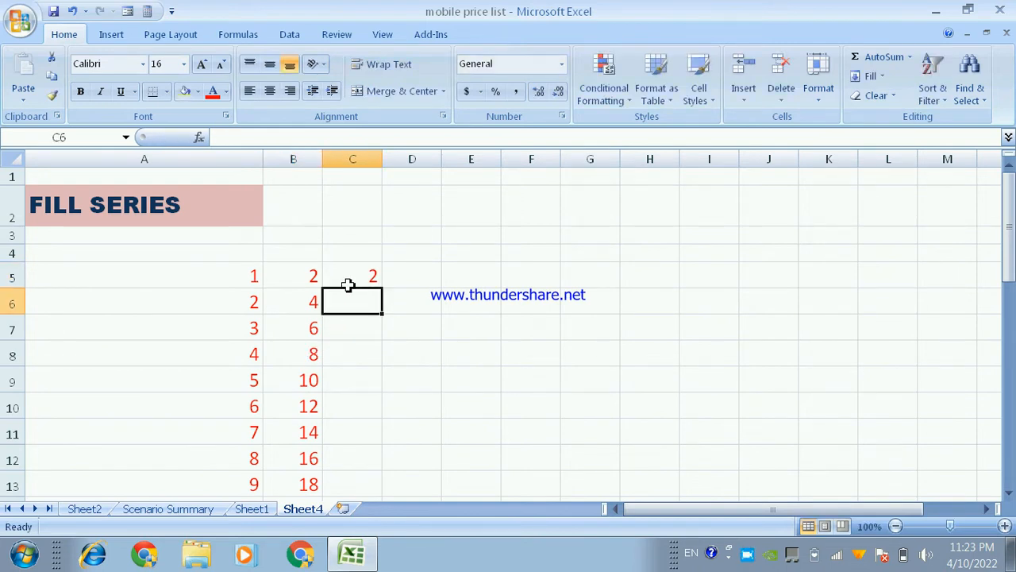
Fill a growth series down column C from C5 to C8 with a step value of 2
{"action": "left_click", "coordinate": [355, 276]}
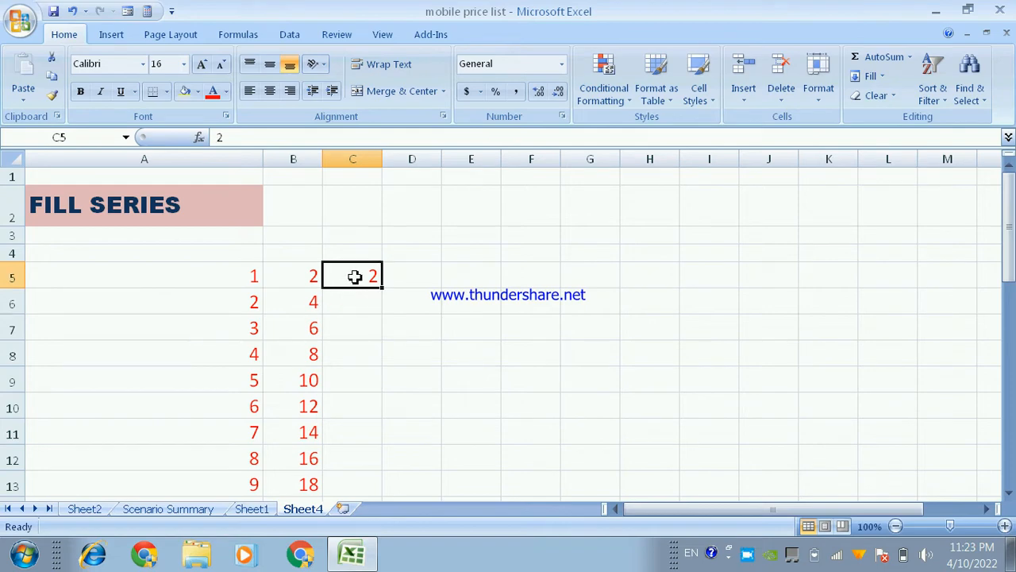
{"action": "left_click", "coordinate": [378, 332]}
{"action": "left_click", "coordinate": [358, 280]}
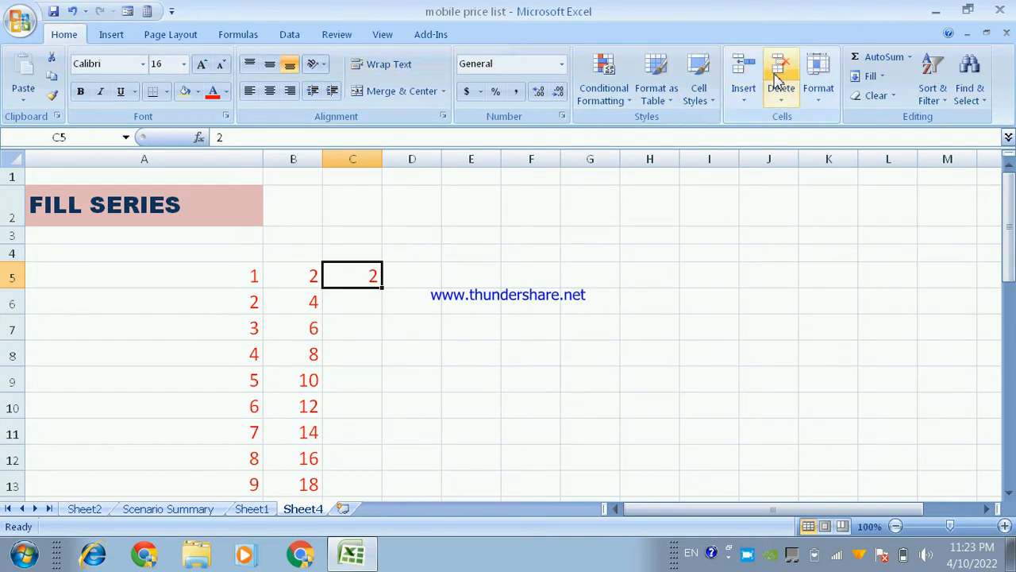
{"action": "left_click", "coordinate": [872, 82]}
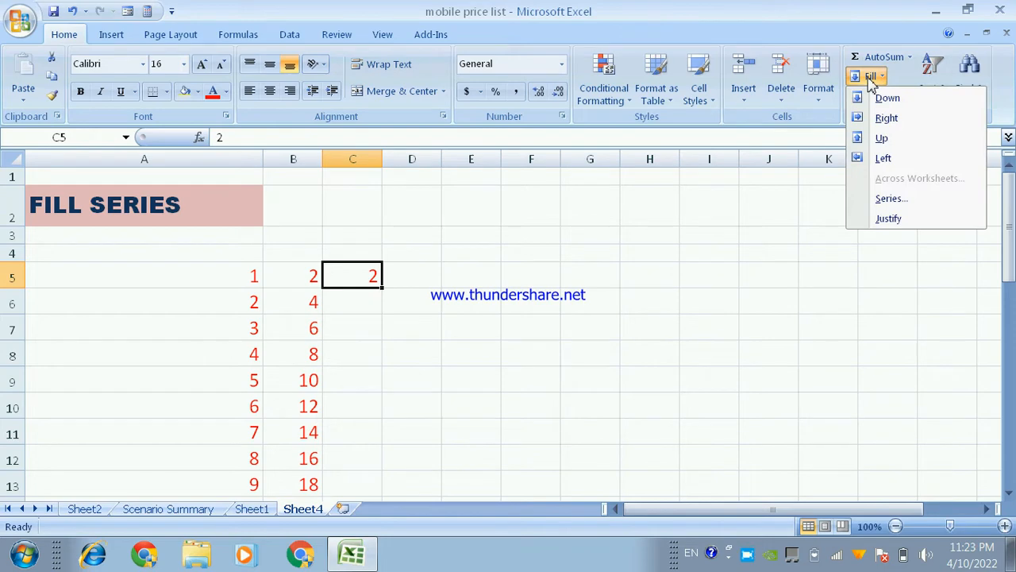
{"action": "left_click", "coordinate": [890, 200]}
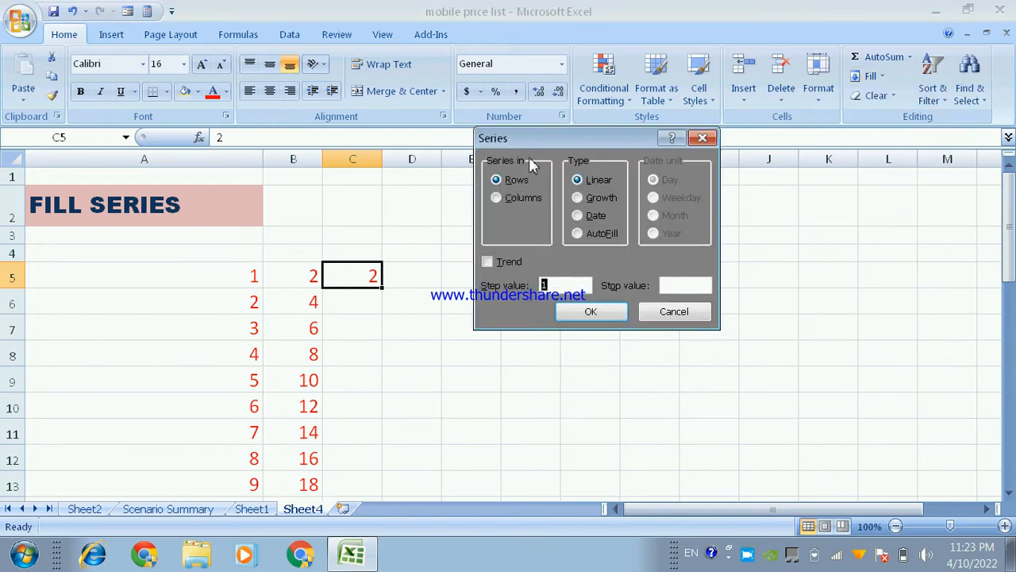
{"action": "left_click", "coordinate": [497, 198]}
{"action": "left_click", "coordinate": [577, 198]}
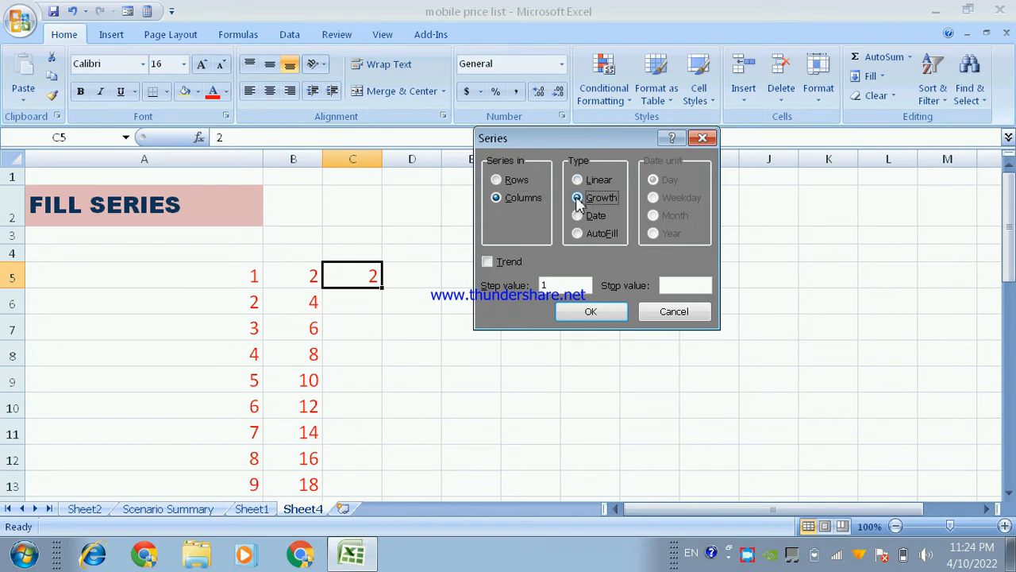
{"action": "double_click", "coordinate": [543, 284]}
{"action": "type", "text": "2"}
{"action": "left_click", "coordinate": [592, 312]}
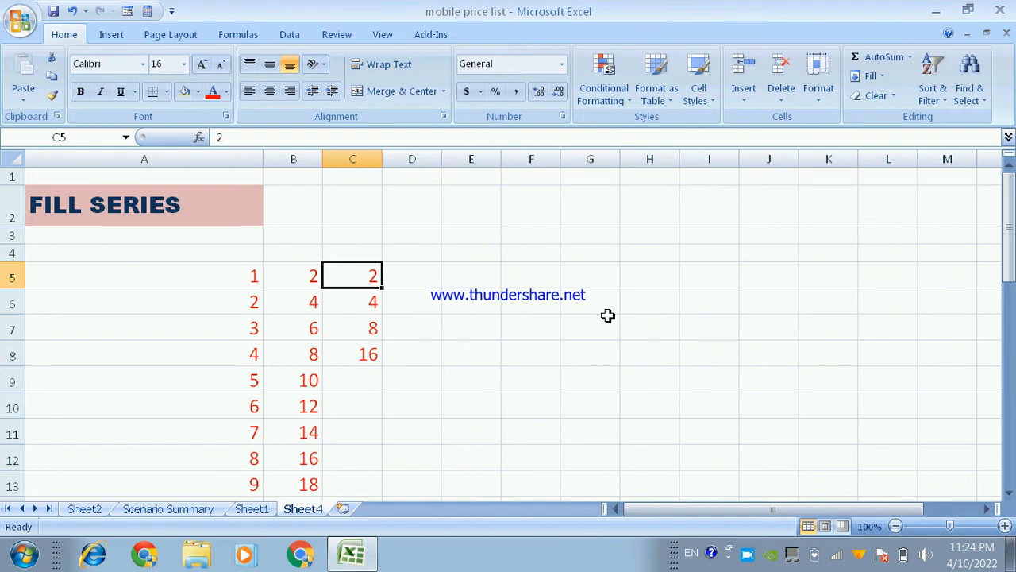
Compare the linear series in column B with the growth series in column C
{"action": "left_click", "coordinate": [292, 282]}
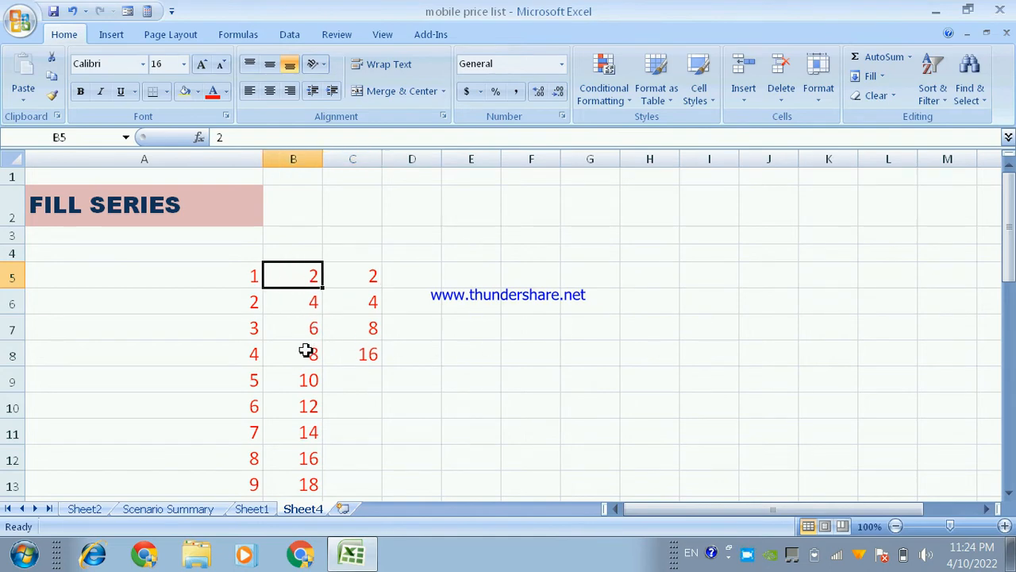
{"action": "left_click", "coordinate": [351, 276]}
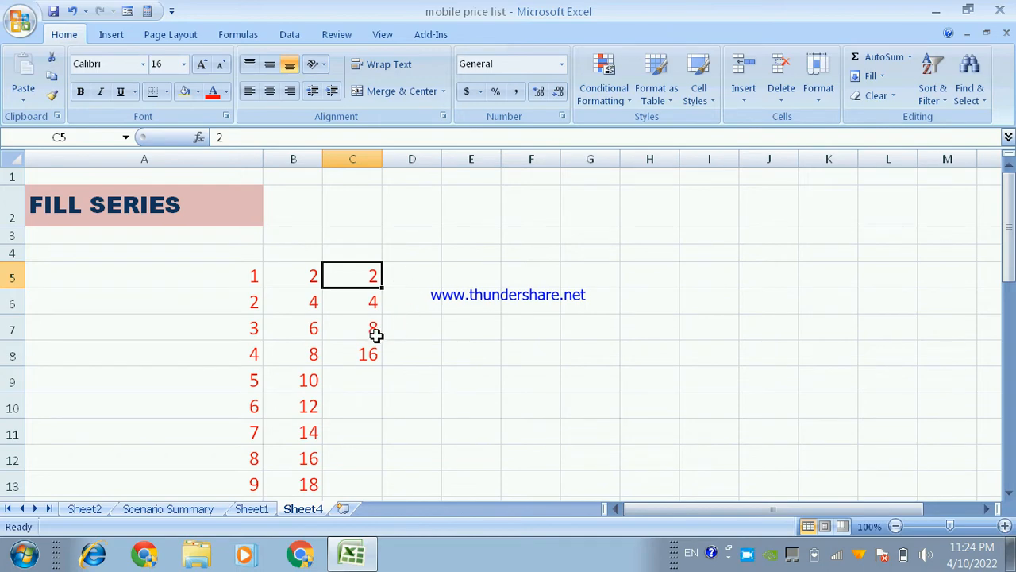
{"action": "left_click", "coordinate": [357, 355]}
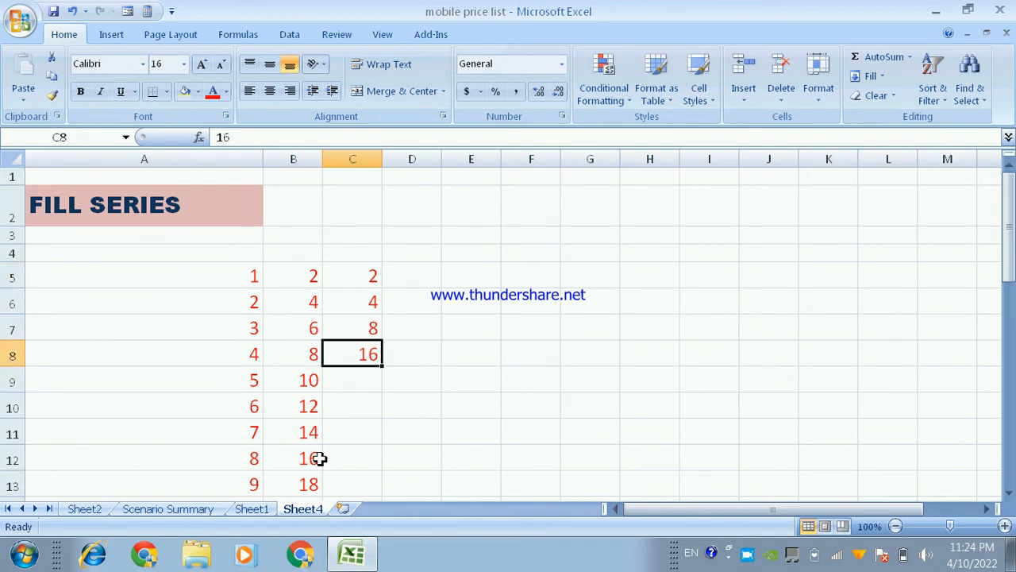
{"action": "left_click", "coordinate": [355, 280]}
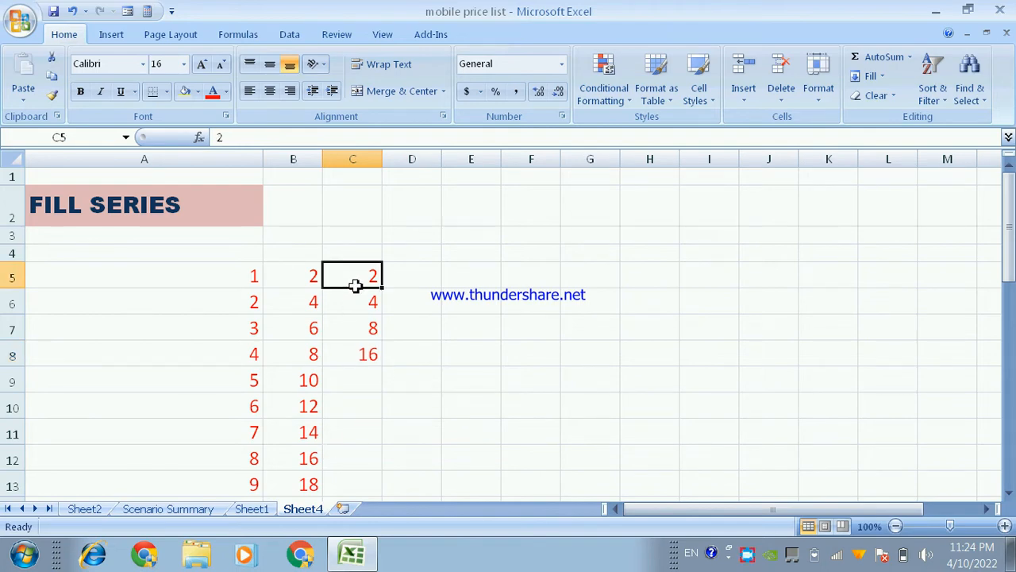
{"action": "left_click", "coordinate": [420, 279]}
{"action": "scroll", "coordinate": [574, 379], "scroll_direction": "down", "scroll_amount": 2}
{"action": "scroll", "coordinate": [574, 380], "scroll_direction": "up", "scroll_amount": 2}
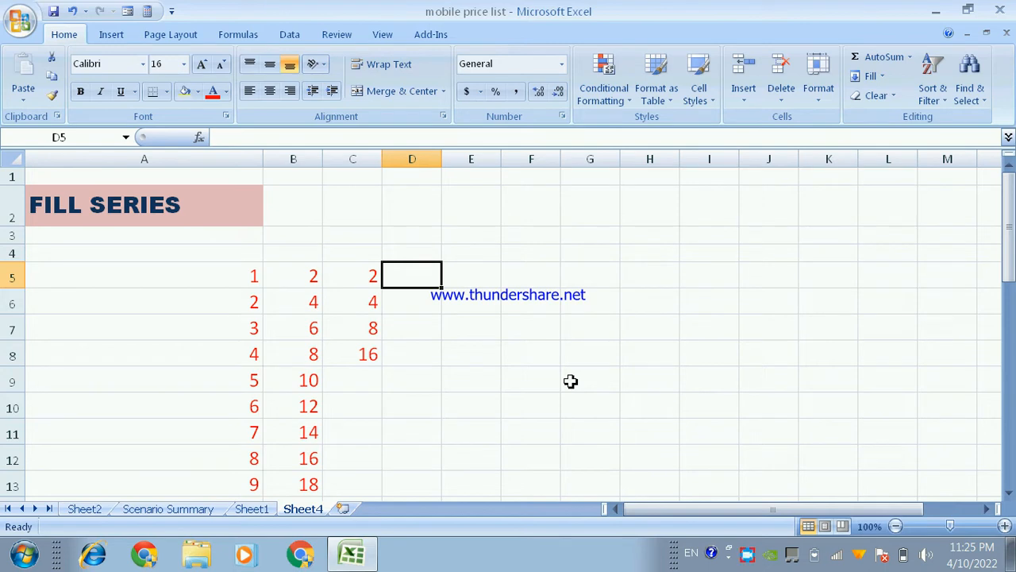
Widen column D and enter the date 1/1/2022 in cell D5
{"action": "left_click", "coordinate": [351, 283]}
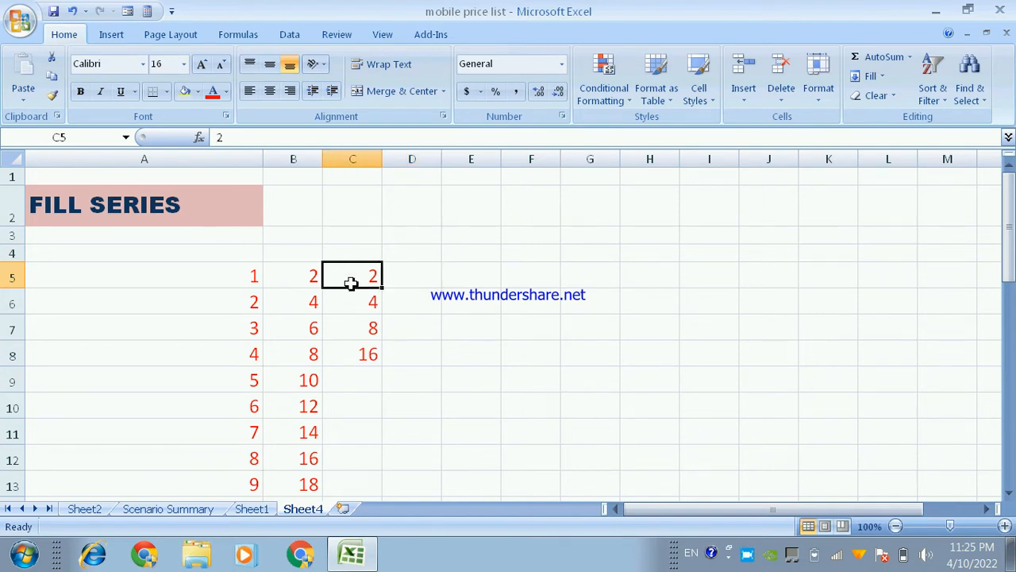
{"action": "left_click_drag", "start_coordinate": [443, 158], "coordinate": [529, 157]}
{"action": "left_click", "coordinate": [447, 275]}
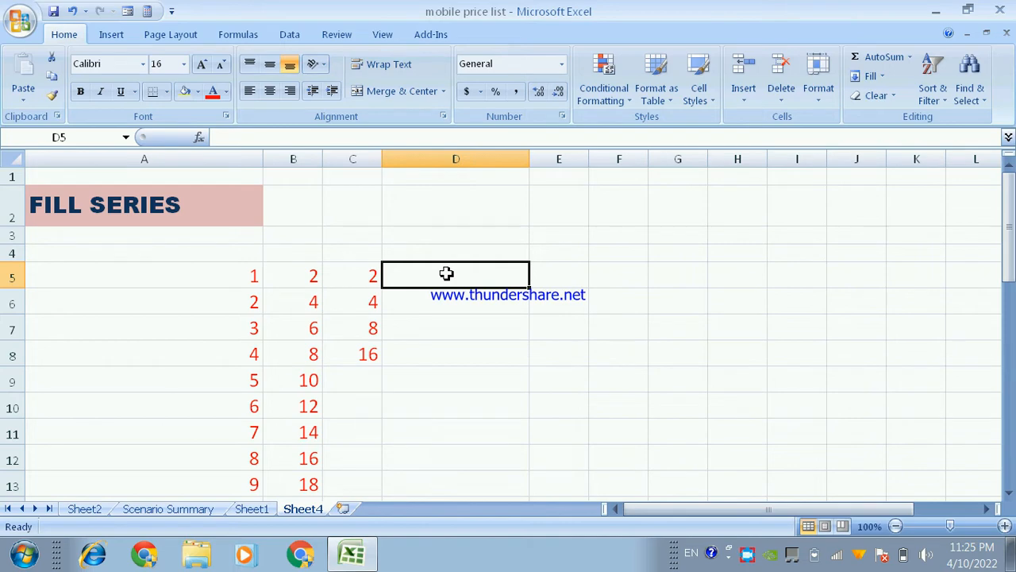
{"action": "type", "text": "1"}
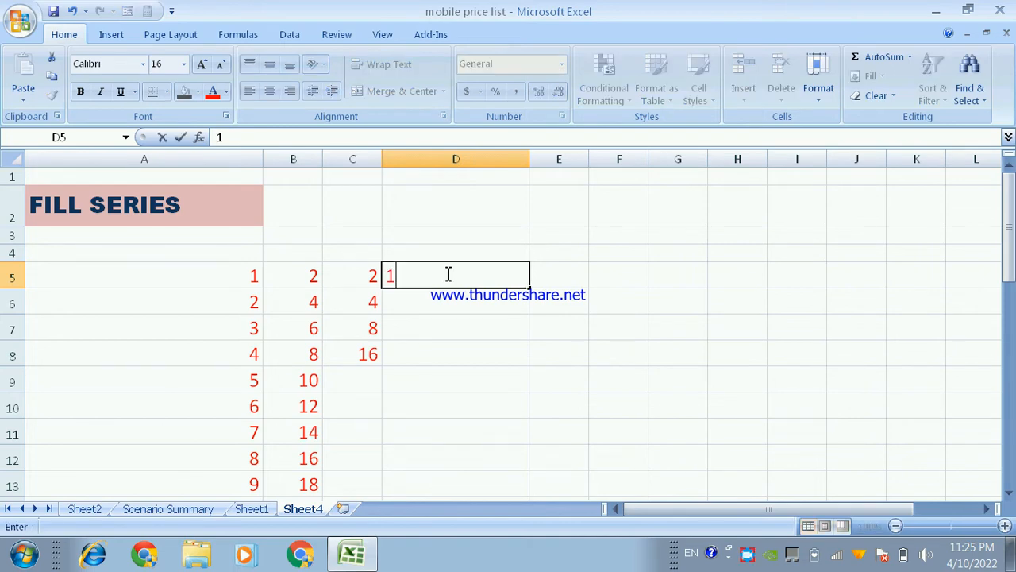
{"action": "type", "text": "/1/20"}
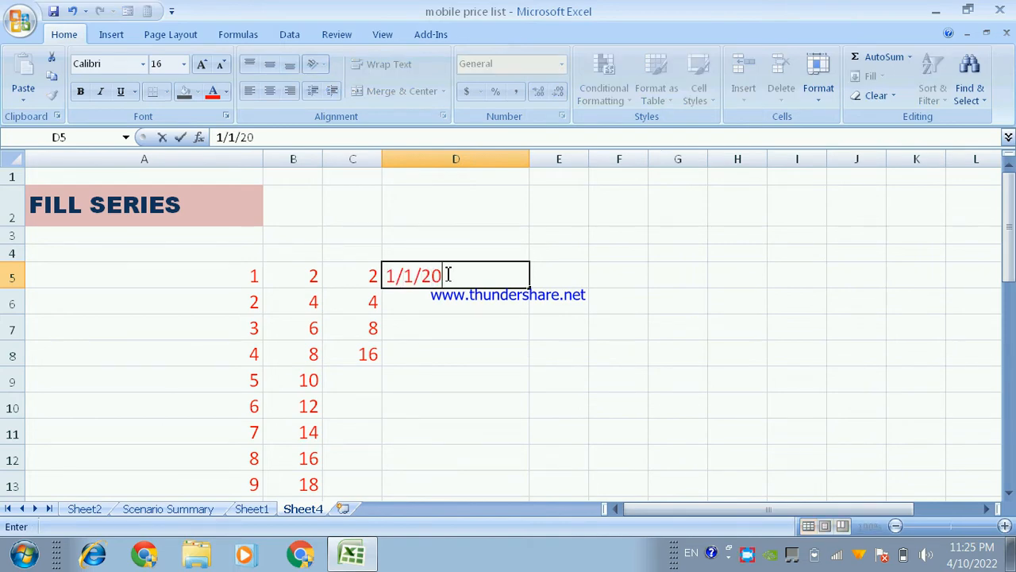
{"action": "type", "text": "22"}
{"action": "left_click", "coordinate": [449, 344]}
{"action": "left_click", "coordinate": [469, 279]}
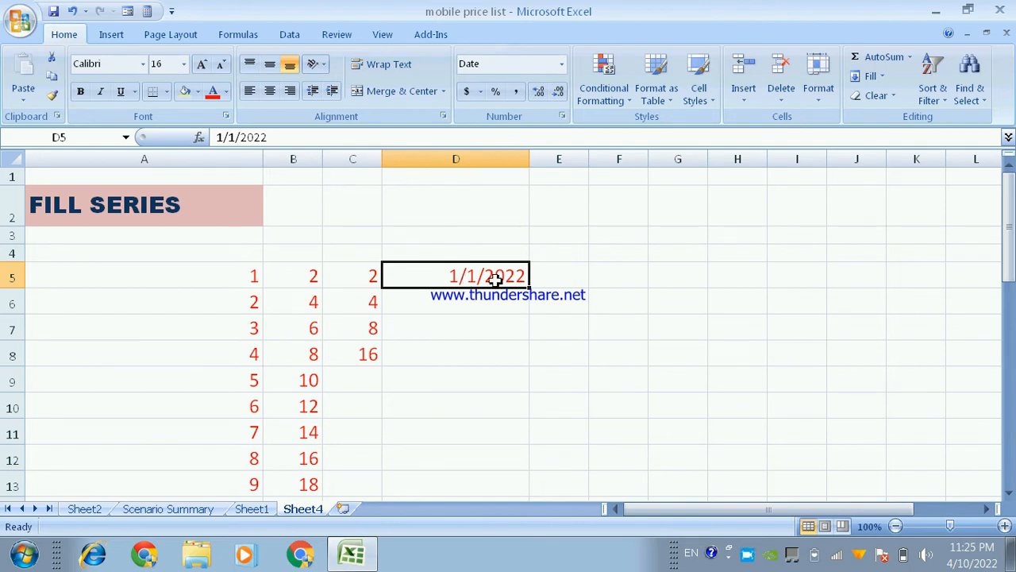
{"action": "left_click", "coordinate": [472, 331]}
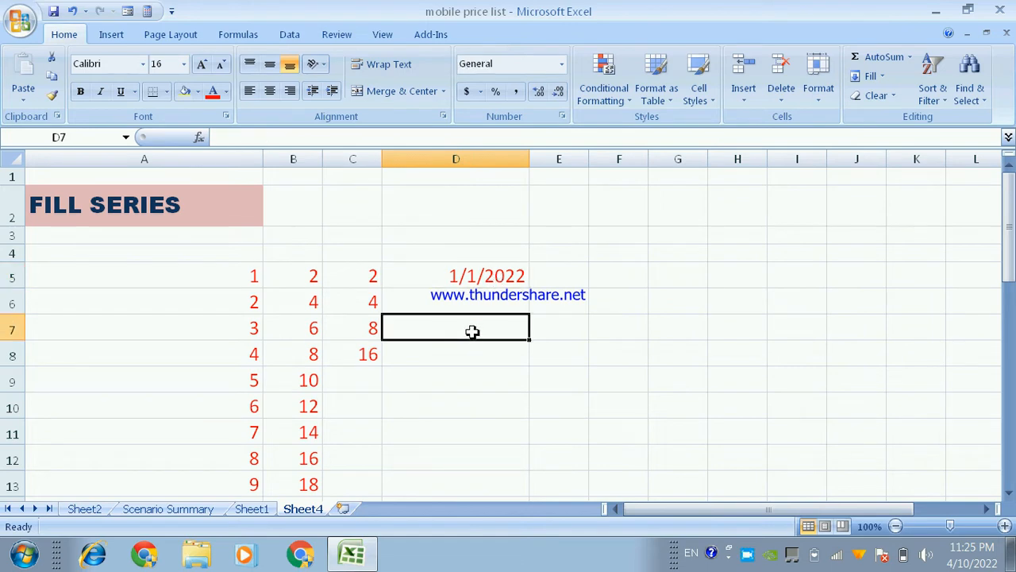
Fill a daily date series down column D from D5 with a step value of 1 and a stop value of 1/31/2022
{"action": "left_click", "coordinate": [476, 276]}
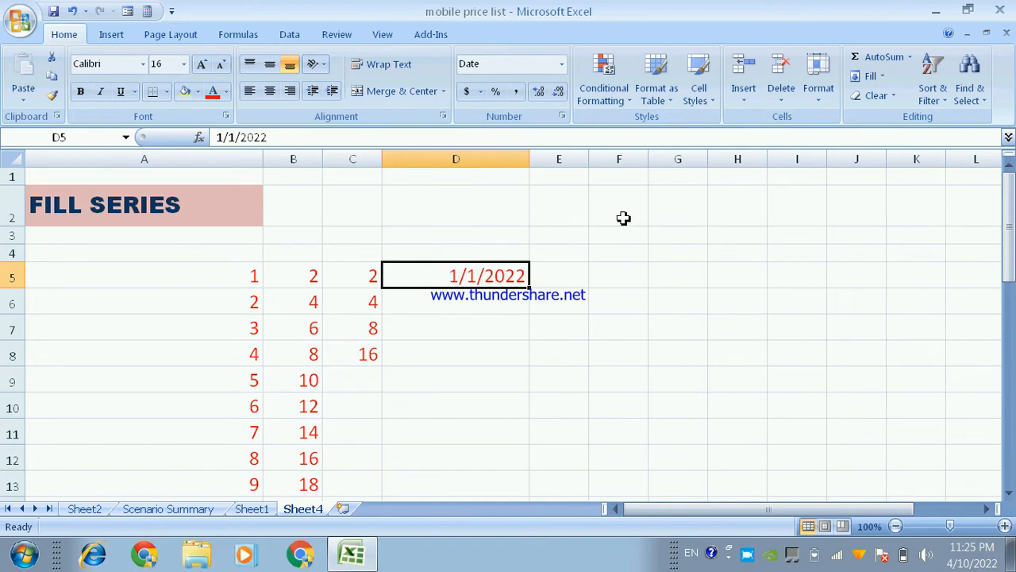
{"action": "left_click", "coordinate": [872, 76]}
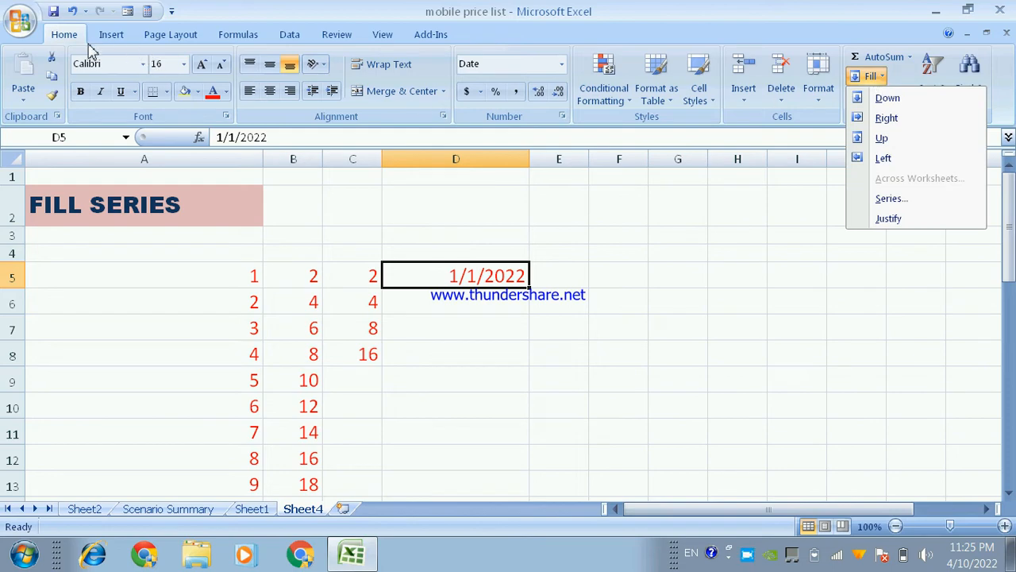
{"action": "left_click", "coordinate": [881, 199]}
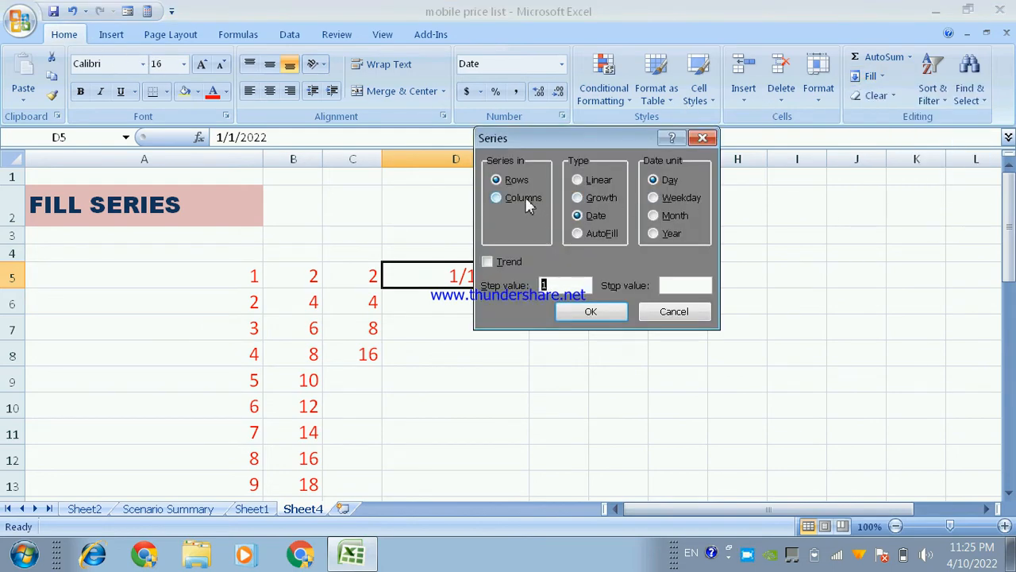
{"action": "left_click", "coordinate": [496, 197]}
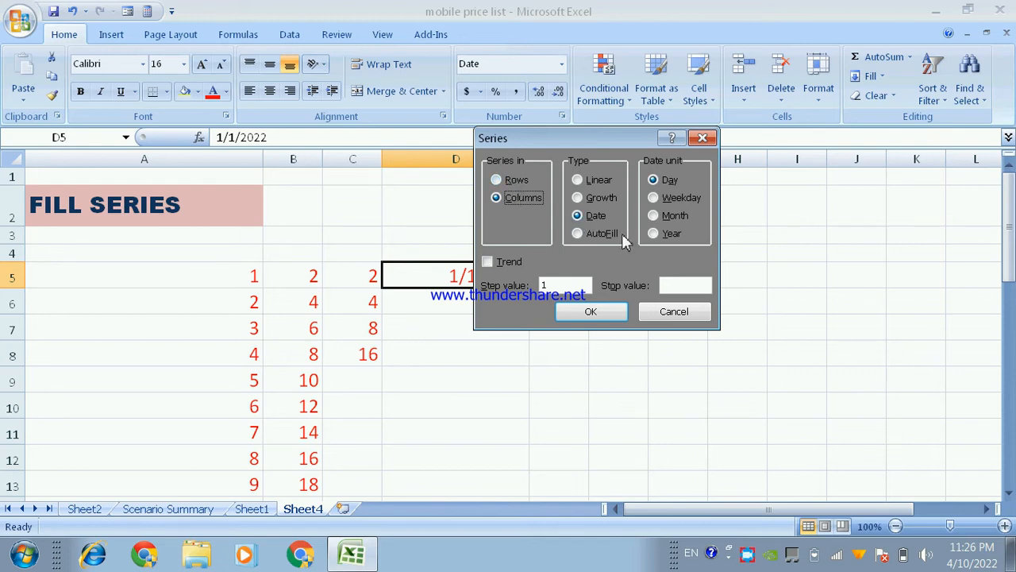
{"action": "left_click_drag", "start_coordinate": [596, 140], "coordinate": [710, 154]}
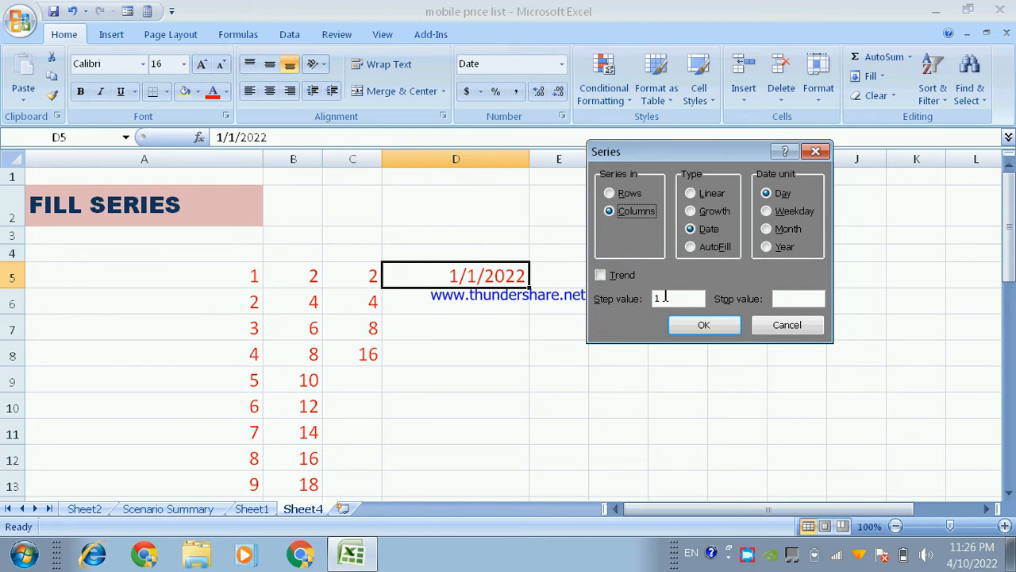
{"action": "left_click", "coordinate": [790, 298]}
{"action": "type", "text": "31/2022"}
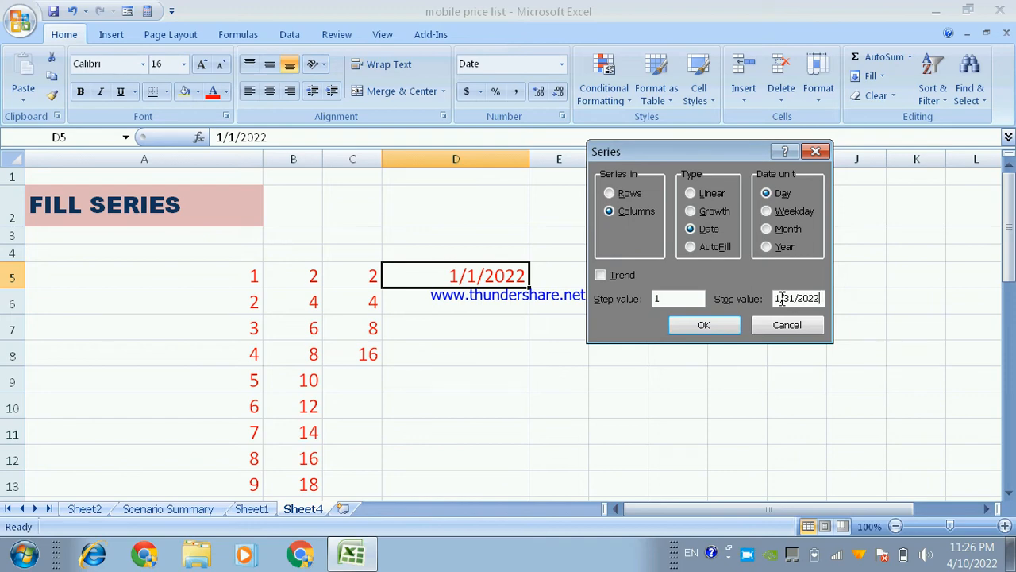
{"action": "left_click", "coordinate": [704, 325]}
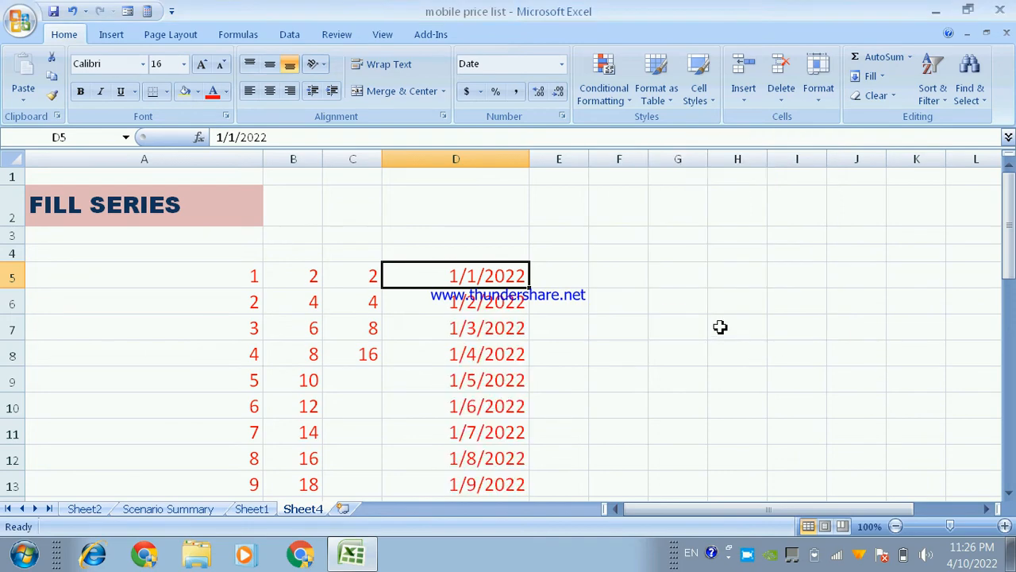
{"action": "scroll", "coordinate": [720, 327], "scroll_direction": "down", "scroll_amount": 11}
{"action": "scroll", "coordinate": [722, 327], "scroll_direction": "up", "scroll_amount": 1}
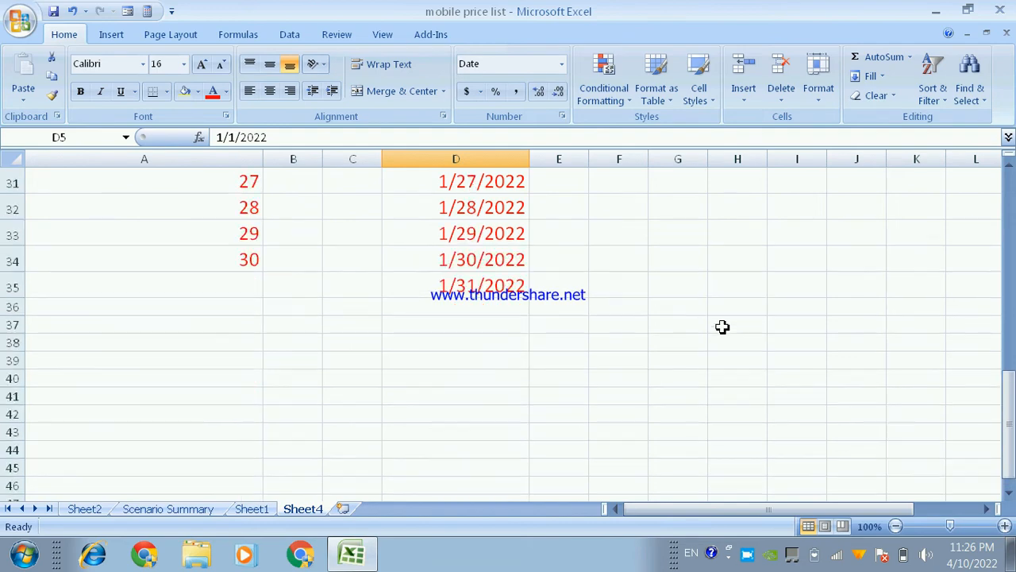
{"action": "scroll", "coordinate": [722, 327], "scroll_direction": "up", "scroll_amount": 9}
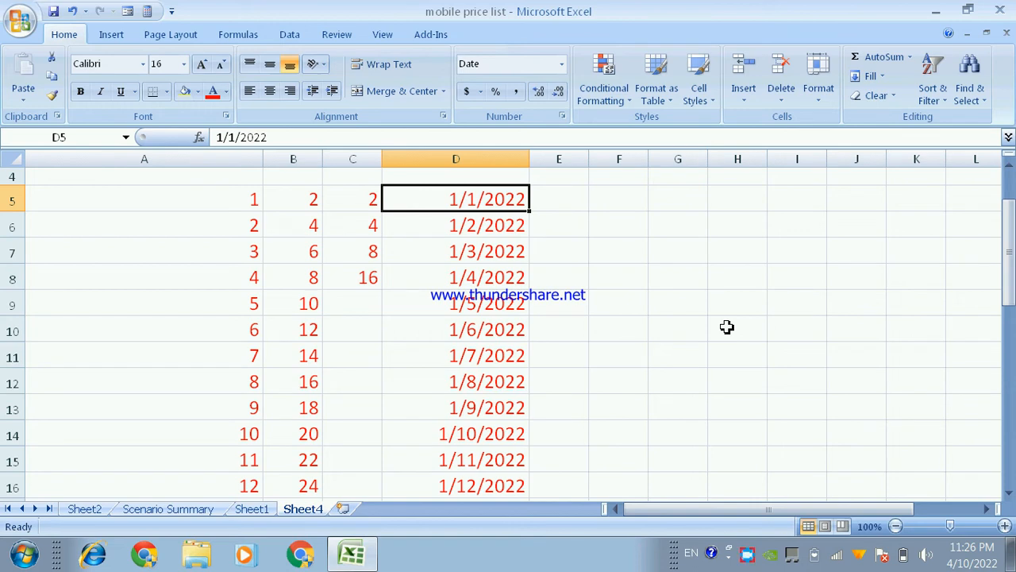
{"action": "left_click", "coordinate": [876, 76]}
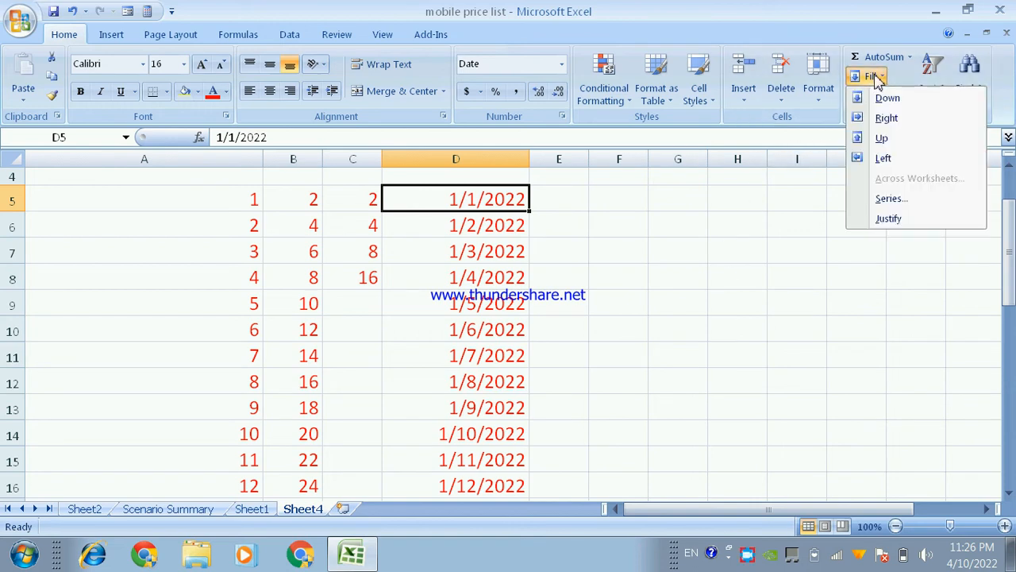
{"action": "left_click", "coordinate": [881, 199]}
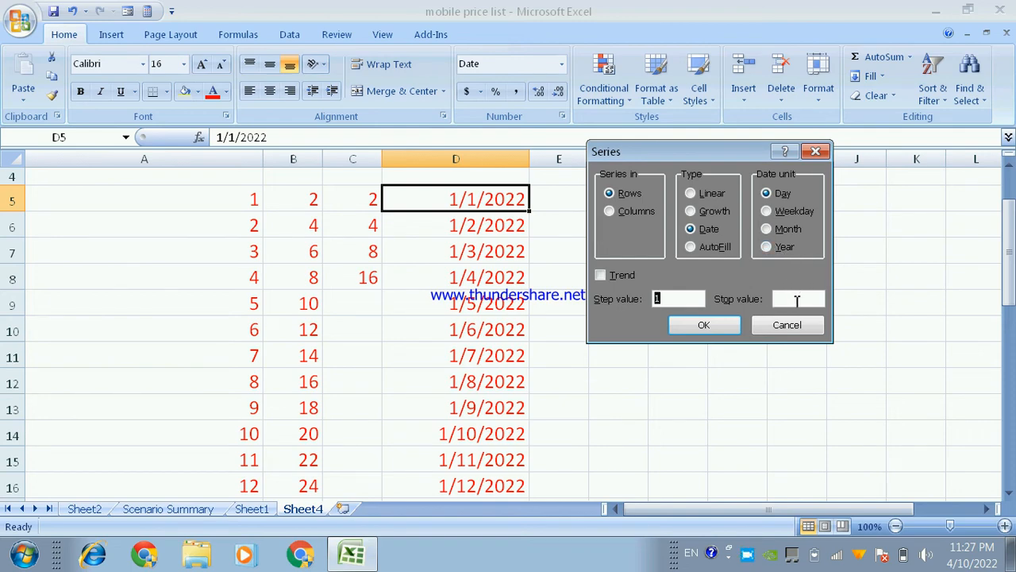
{"action": "left_click", "coordinate": [788, 325]}
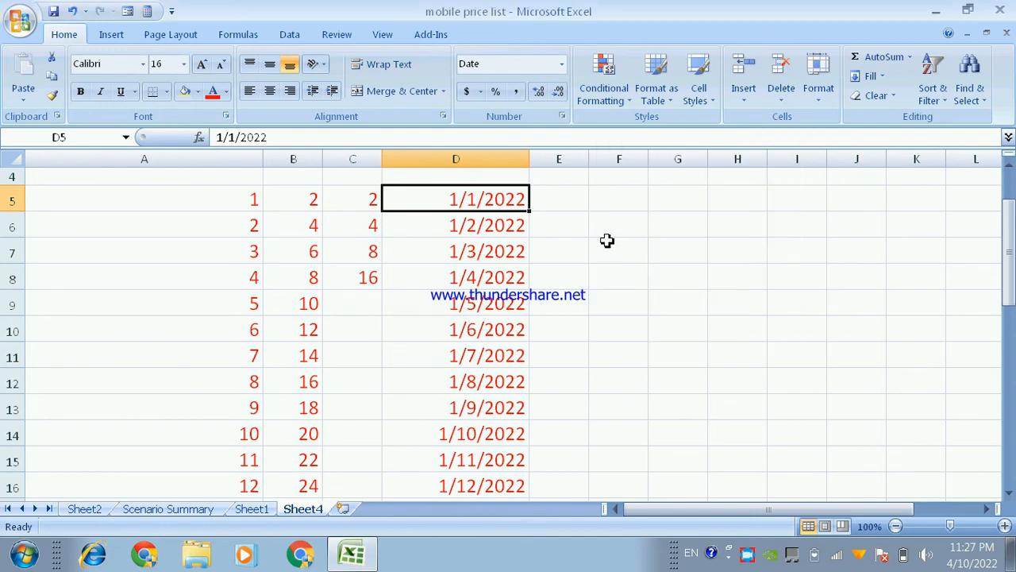
Enter 1 in cell E5 as the starting value for a series in column E
{"action": "left_click", "coordinate": [580, 203]}
{"action": "type", "text": "1"}
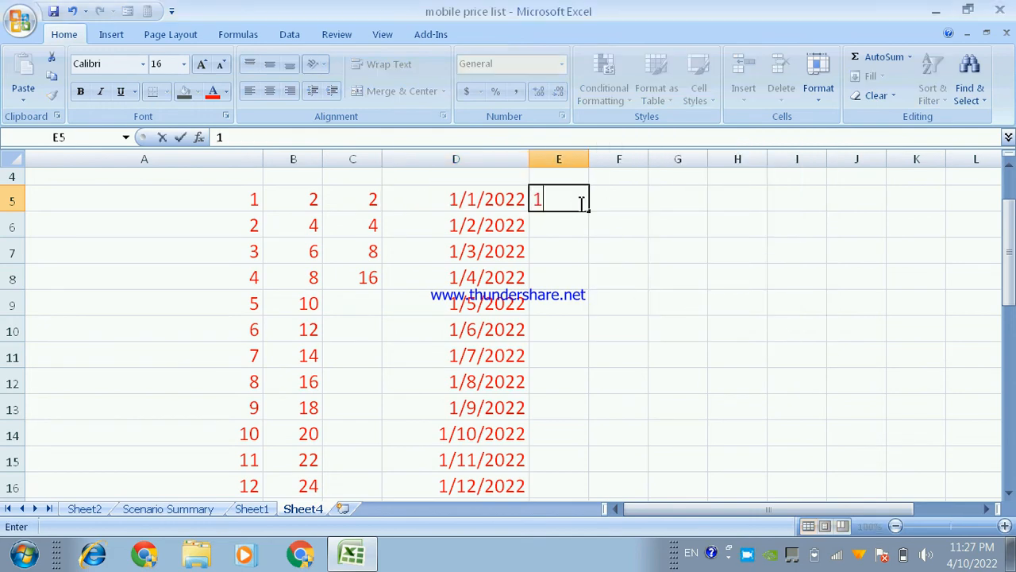
{"action": "key", "text": "Return"}
{"action": "left_click", "coordinate": [575, 202]}
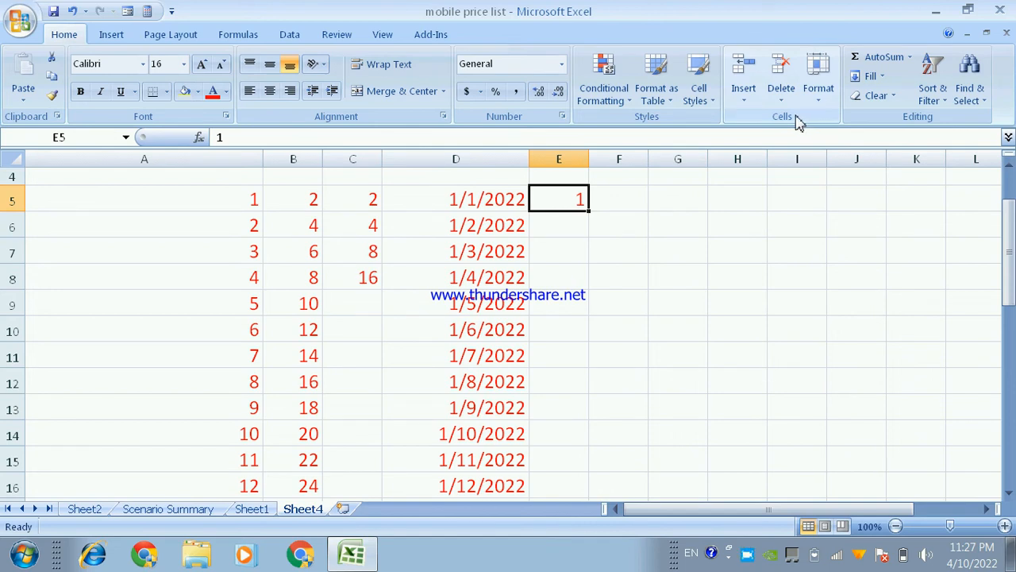
{"action": "left_click", "coordinate": [872, 76]}
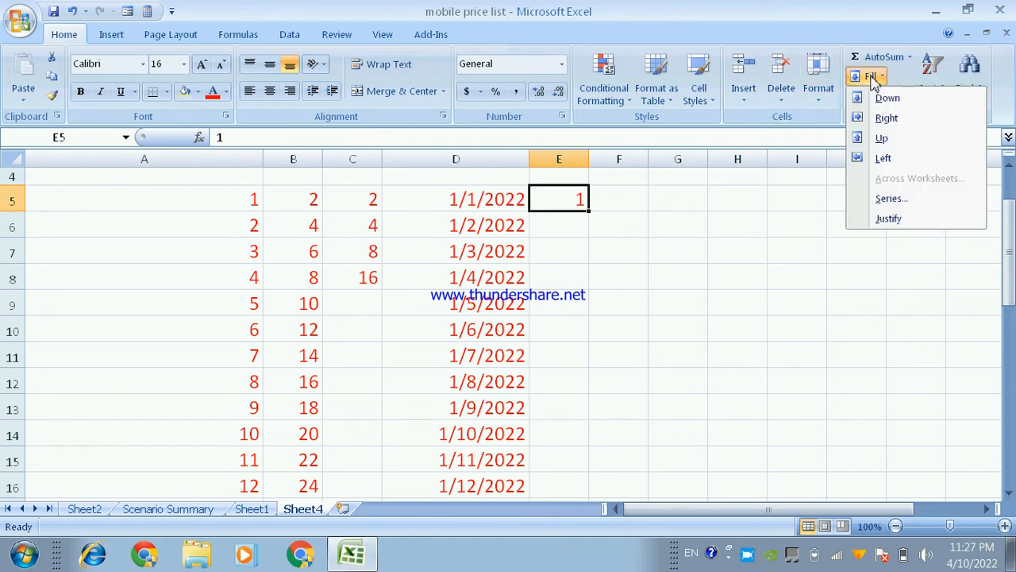
{"action": "left_click", "coordinate": [877, 199]}
{"action": "left_click", "coordinate": [724, 249]}
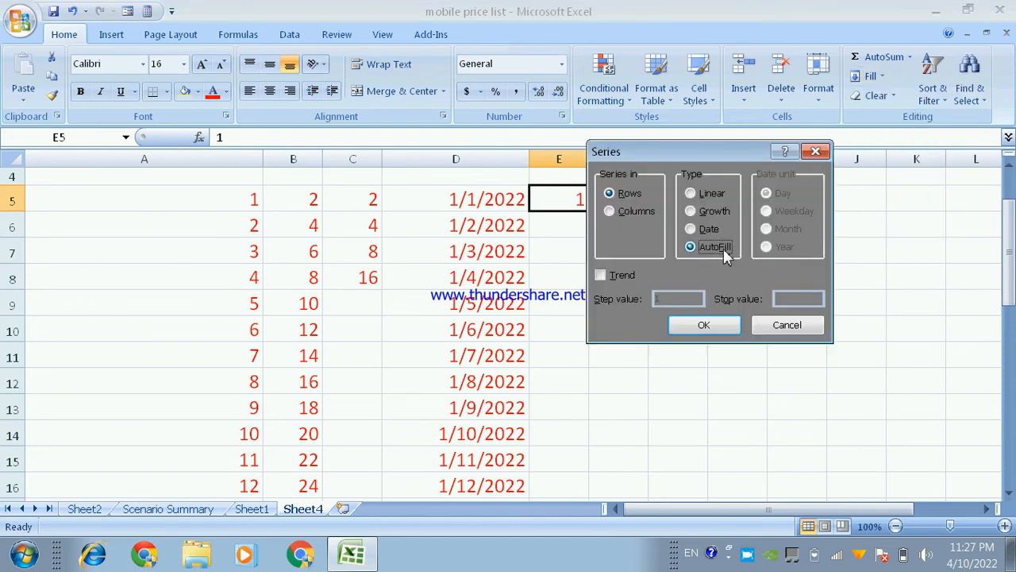
{"action": "left_click", "coordinate": [815, 151]}
Try an AutoFill series down column E from the single value in E5 through E63, and undo it
{"action": "left_click_drag", "start_coordinate": [563, 193], "coordinate": [540, 524]}
{"action": "scroll", "coordinate": [561, 397], "scroll_direction": "up", "scroll_amount": 15}
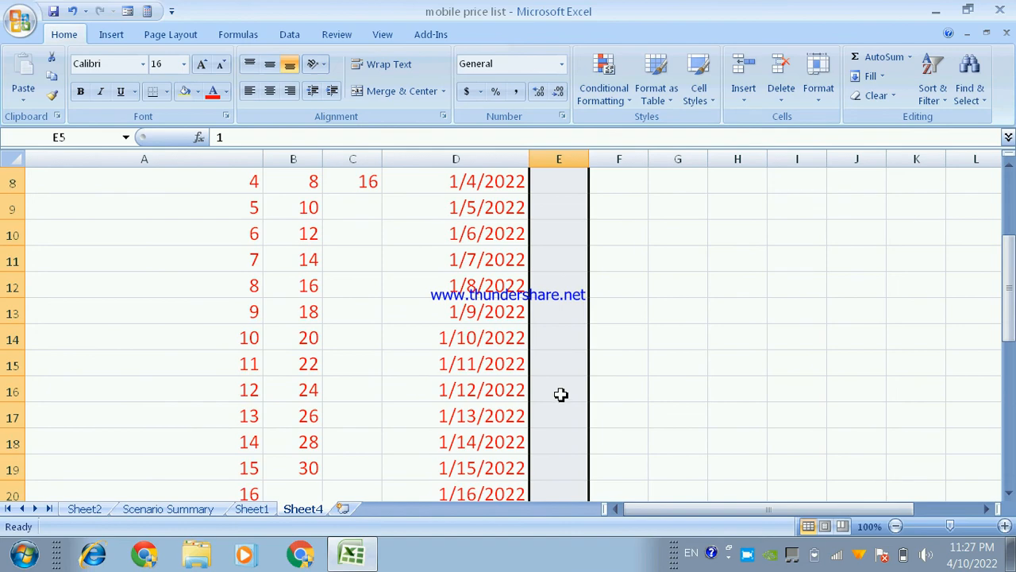
{"action": "left_click", "coordinate": [869, 77]}
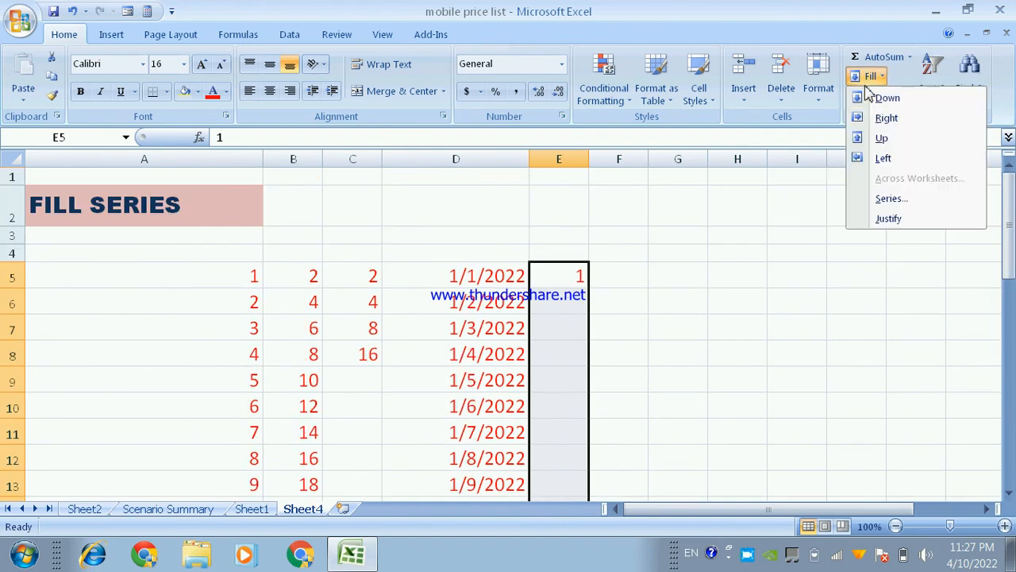
{"action": "left_click", "coordinate": [891, 198]}
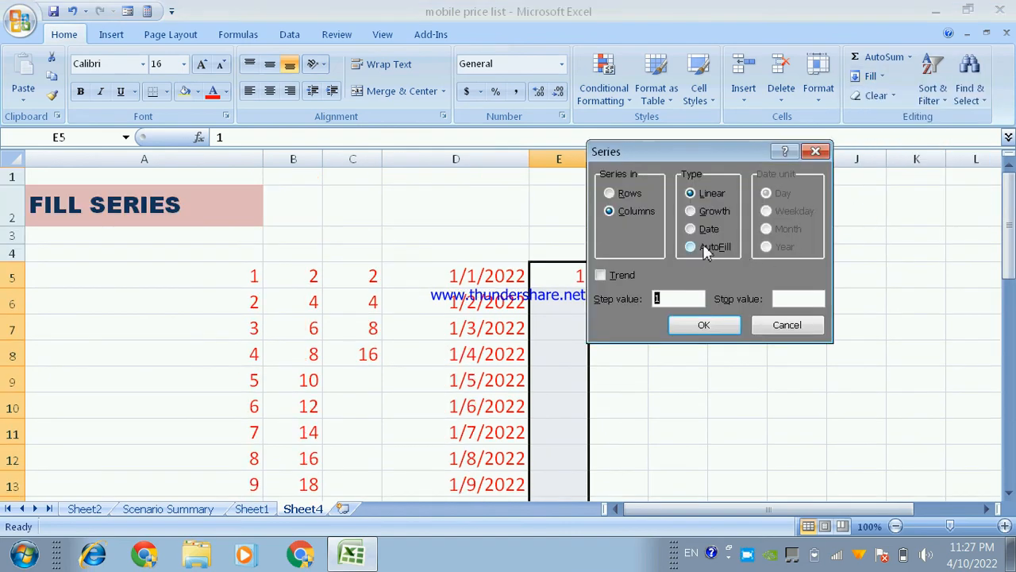
{"action": "left_click", "coordinate": [706, 248]}
{"action": "left_click", "coordinate": [704, 325]}
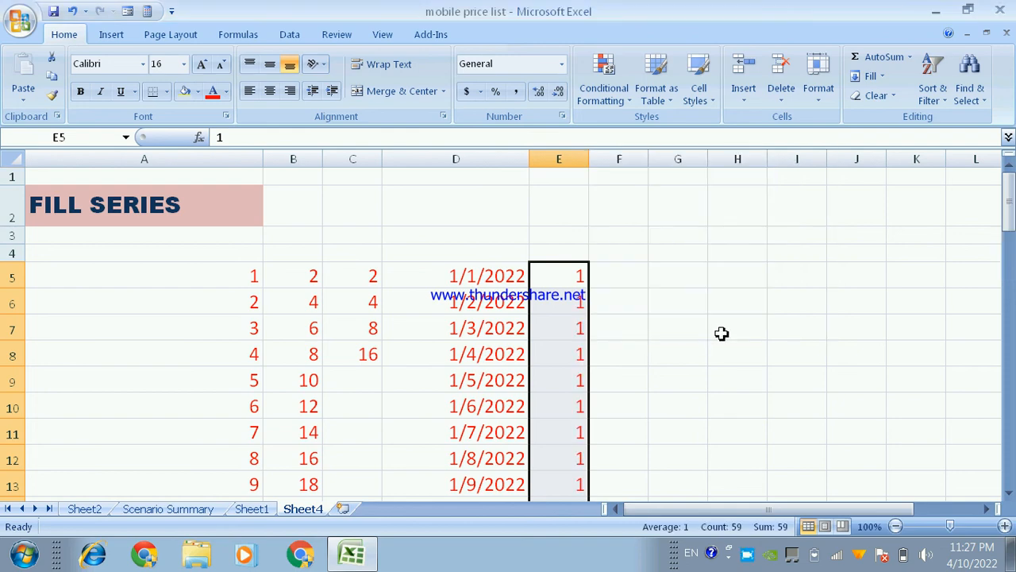
{"action": "scroll", "coordinate": [615, 425], "scroll_direction": "down", "scroll_amount": 4}
{"action": "scroll", "coordinate": [623, 412], "scroll_direction": "up", "scroll_amount": 4}
{"action": "key", "text": "ctrl+z"}
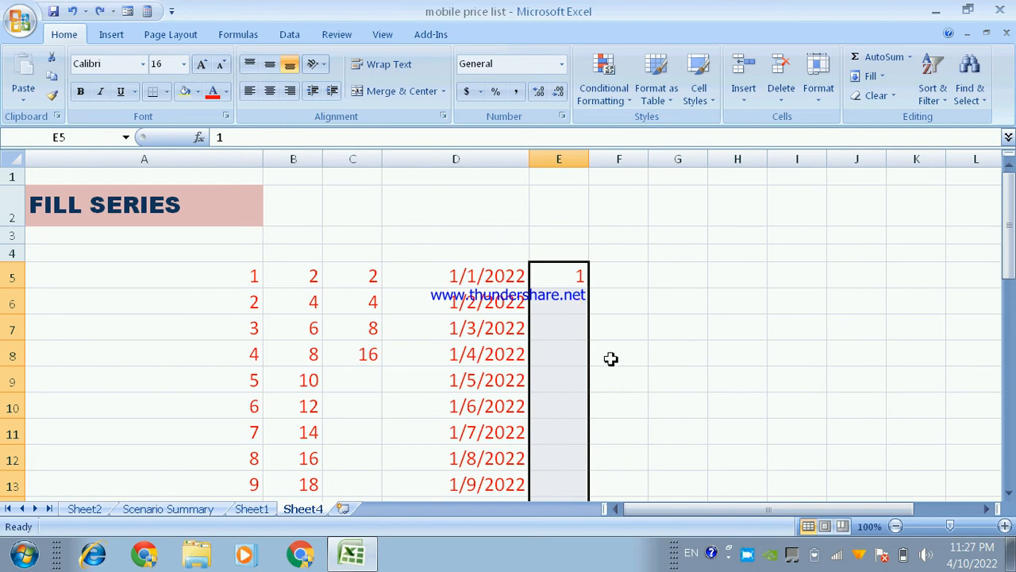
Enter 2 in cell E6 and fill column E from E5 to E145 with an AutoFill series in columns
{"action": "left_click", "coordinate": [578, 304]}
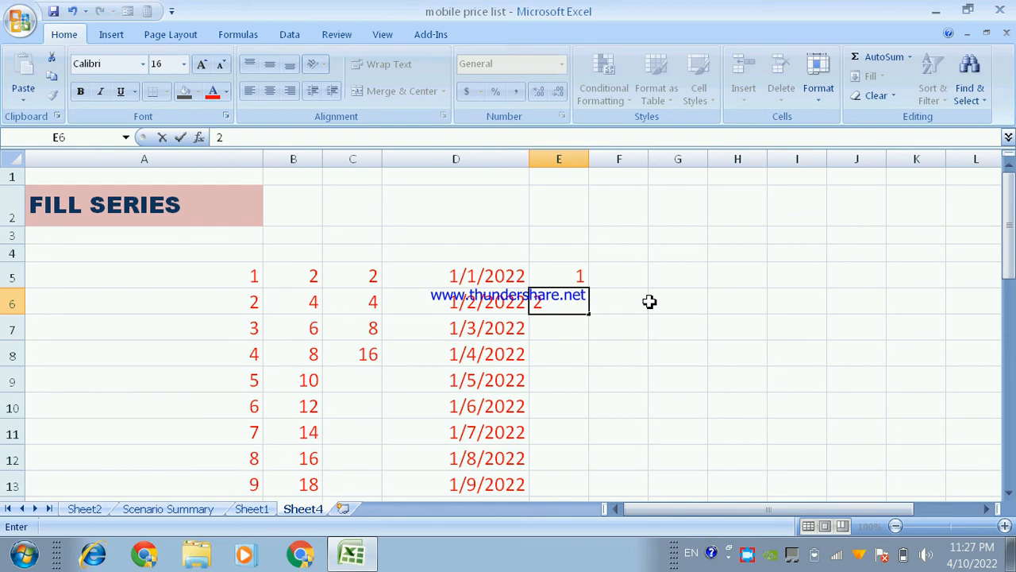
{"action": "left_click", "coordinate": [616, 301]}
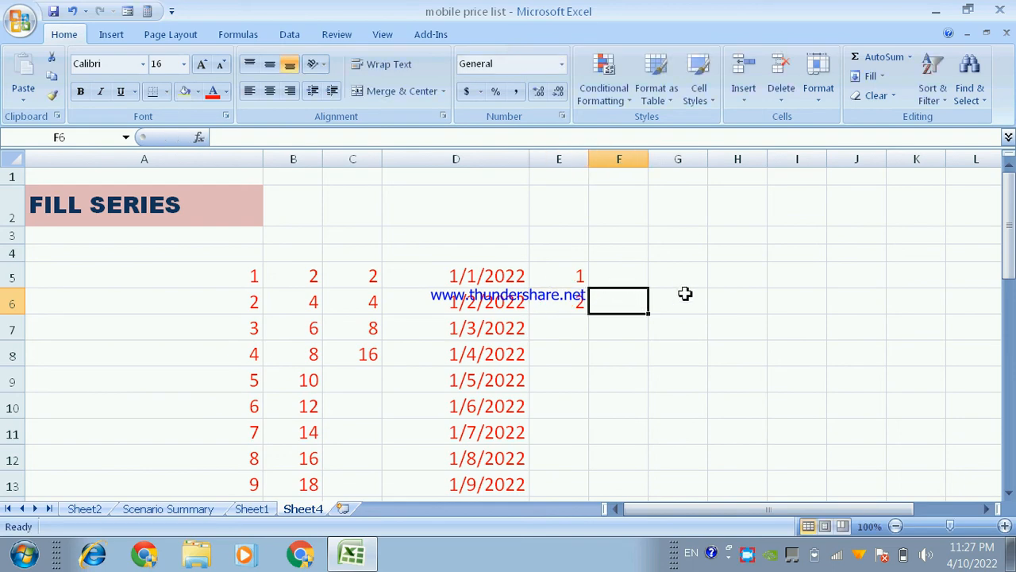
{"action": "left_click_drag", "start_coordinate": [559, 282], "coordinate": [572, 486]}
{"action": "scroll", "coordinate": [579, 392], "scroll_direction": "up", "scroll_amount": 20}
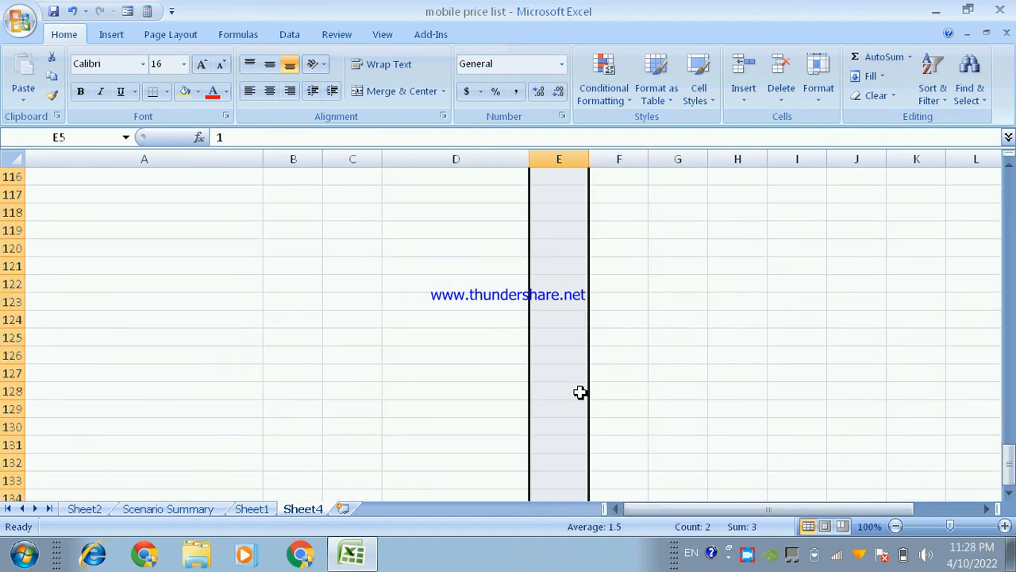
{"action": "scroll", "coordinate": [593, 374], "scroll_direction": "up", "scroll_amount": 20}
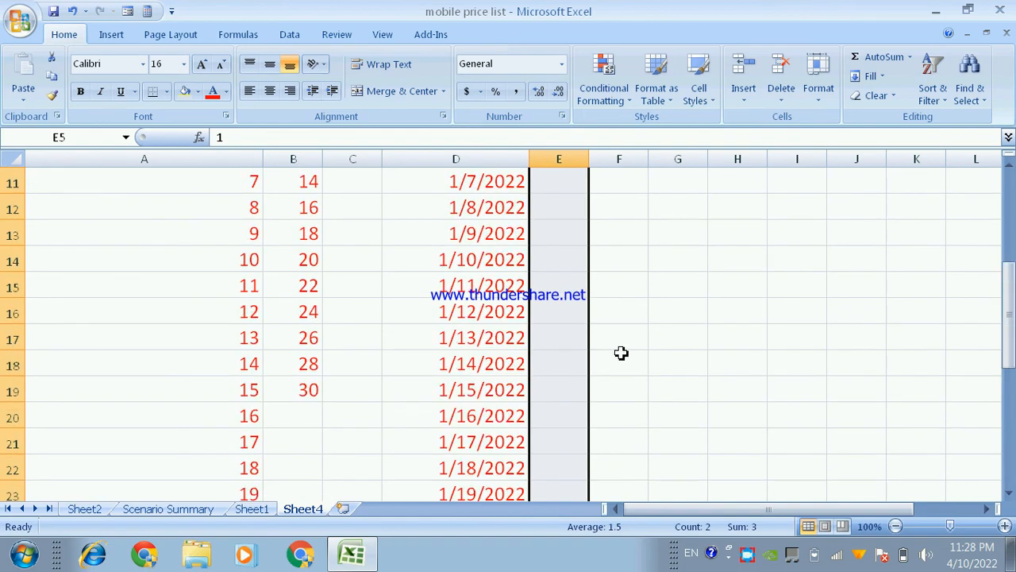
{"action": "left_click", "coordinate": [871, 75]}
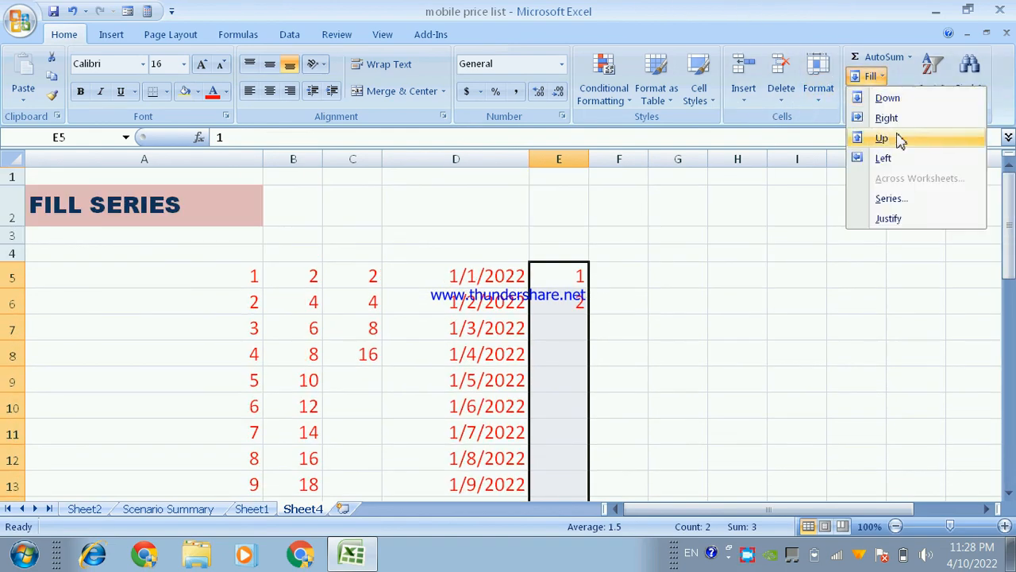
{"action": "left_click", "coordinate": [904, 200]}
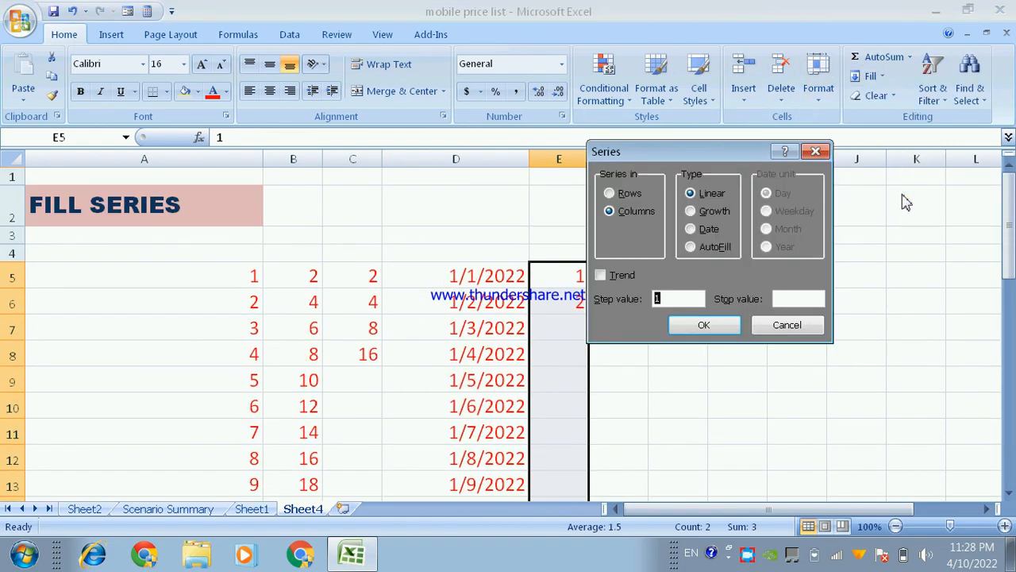
{"action": "left_click", "coordinate": [712, 249]}
{"action": "left_click", "coordinate": [706, 324]}
{"action": "scroll", "coordinate": [719, 329], "scroll_direction": "down", "scroll_amount": 3}
{"action": "scroll", "coordinate": [721, 329], "scroll_direction": "up", "scroll_amount": 3}
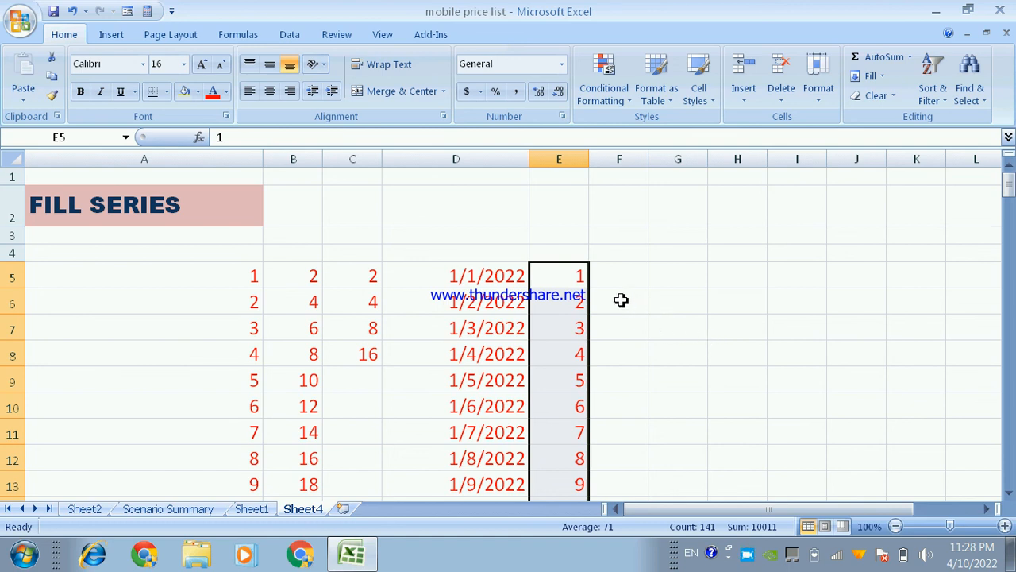
Enter 1 in cell F5 and 2 in cell F6 as starting values in column F
{"action": "left_click", "coordinate": [624, 274]}
{"action": "type", "text": "1"}
{"action": "key", "text": "Return"}
{"action": "type", "text": "2"}
{"action": "key", "text": "Return"}
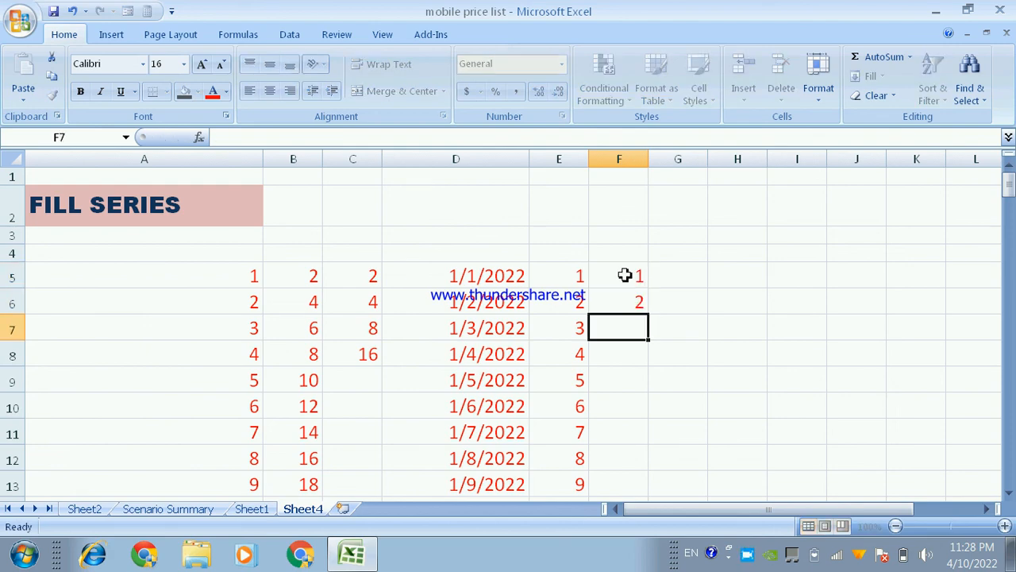
Extend the F5:F6 number pattern down to F13 with the fill handle
{"action": "left_click", "coordinate": [624, 275]}
{"action": "left_click_drag", "start_coordinate": [625, 275], "coordinate": [628, 298]}
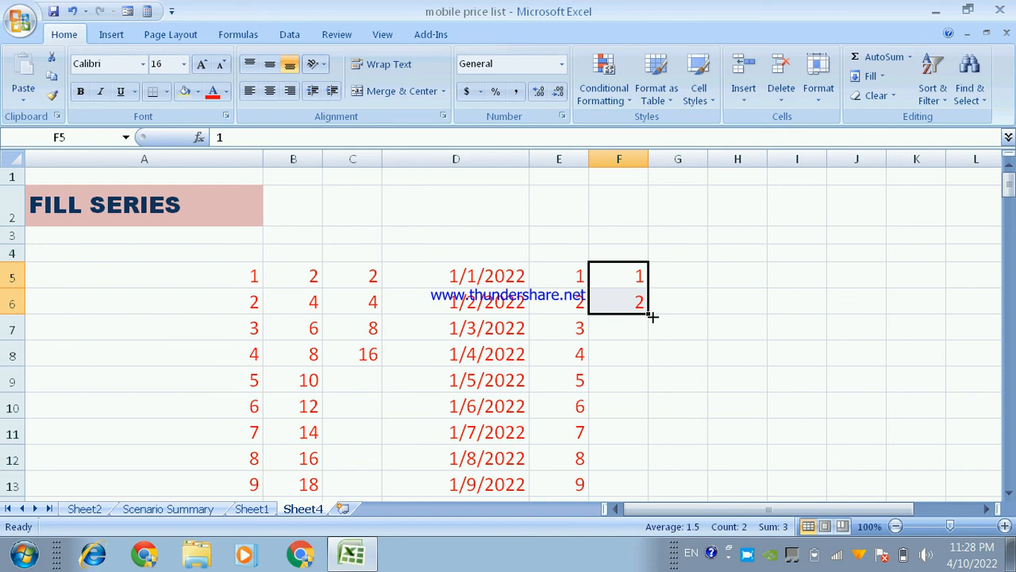
{"action": "left_click_drag", "start_coordinate": [652, 316], "coordinate": [638, 485]}
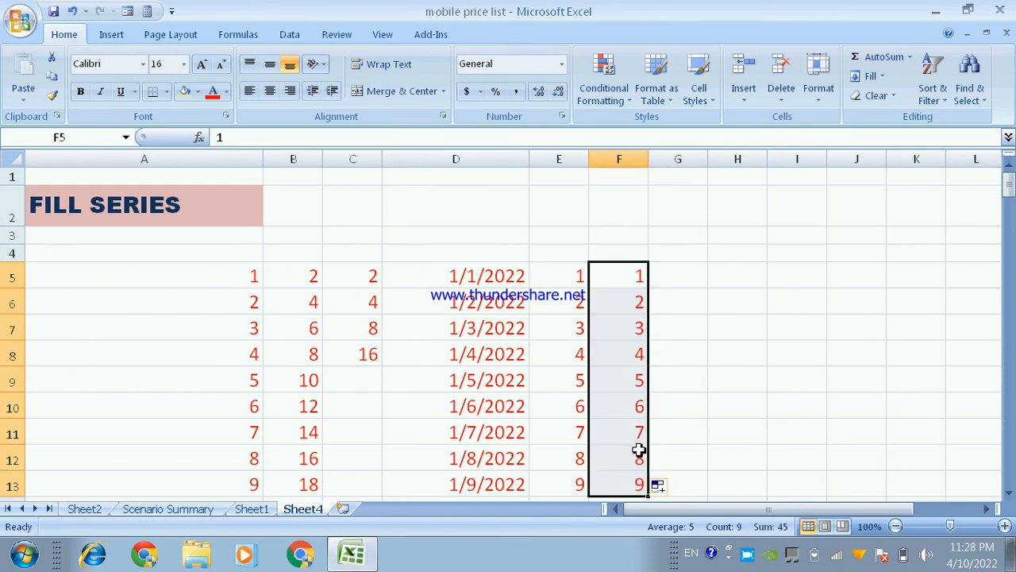
{"action": "scroll", "coordinate": [633, 421], "scroll_direction": "down", "scroll_amount": 2}
{"action": "scroll", "coordinate": [633, 421], "scroll_direction": "up", "scroll_amount": 2}
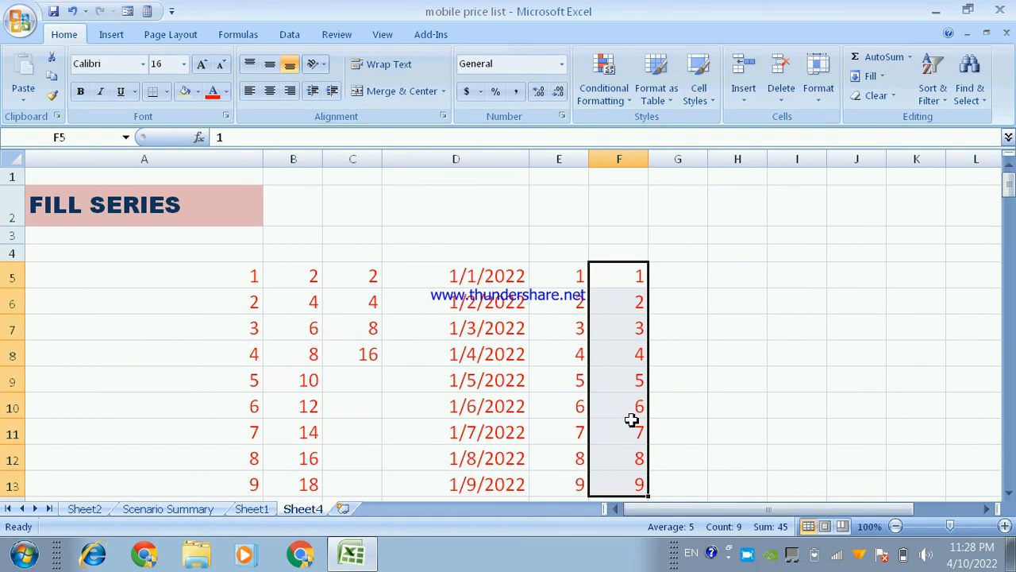